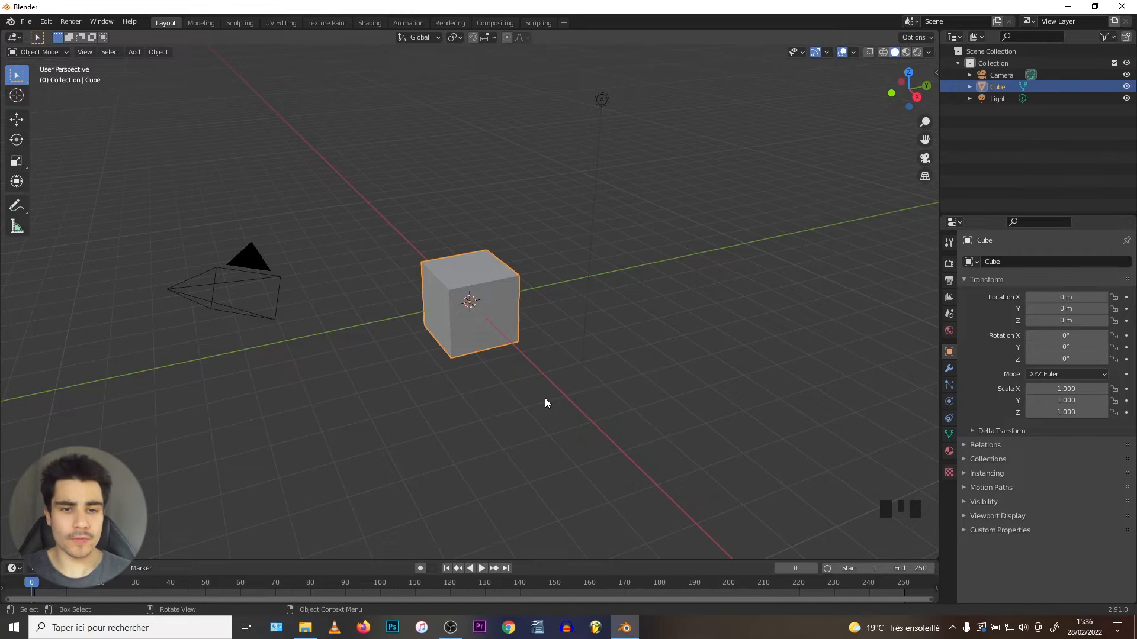
Step: Delete the default cube, camera and light from the scene
key("a")
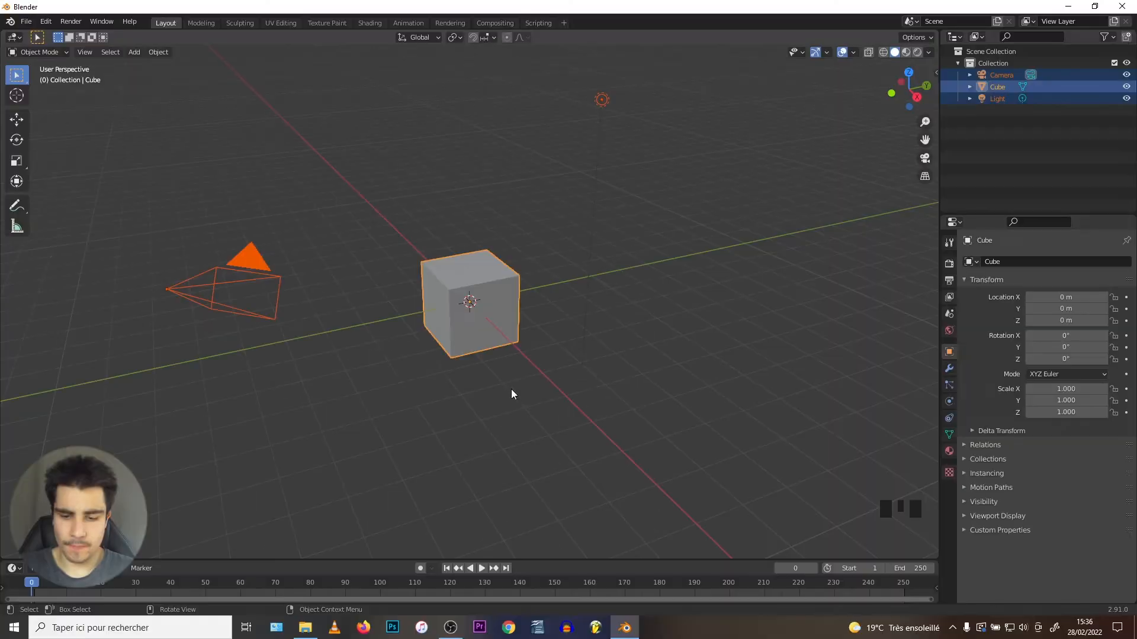
key("Delete")
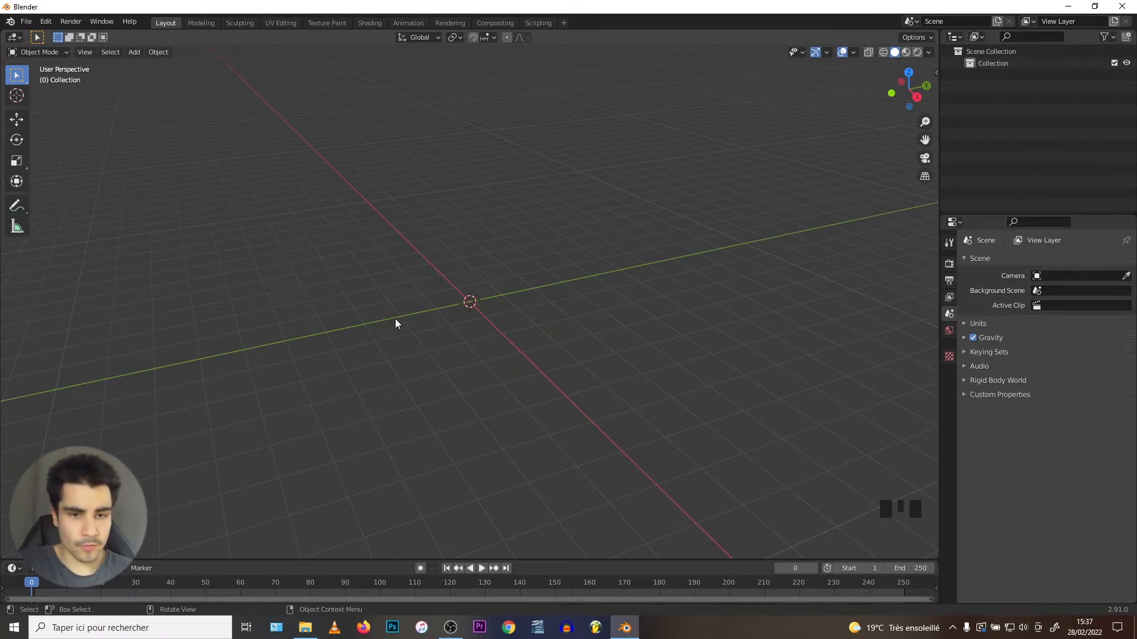
Step: Add a cylinder mesh and flatten it along Z into a thin disc in Edit Mode
key("shift+a")
mouse_move(396, 320)
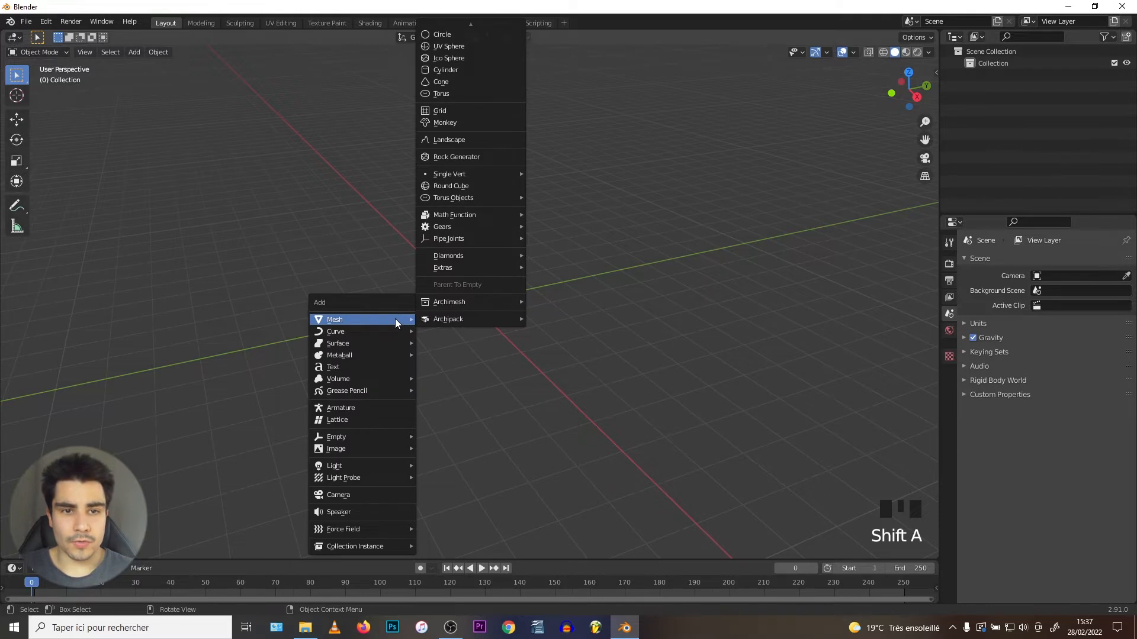
left_click(442, 71)
scroll(461, 240, "up", 4)
key("Tab")
key("s")
key("z")
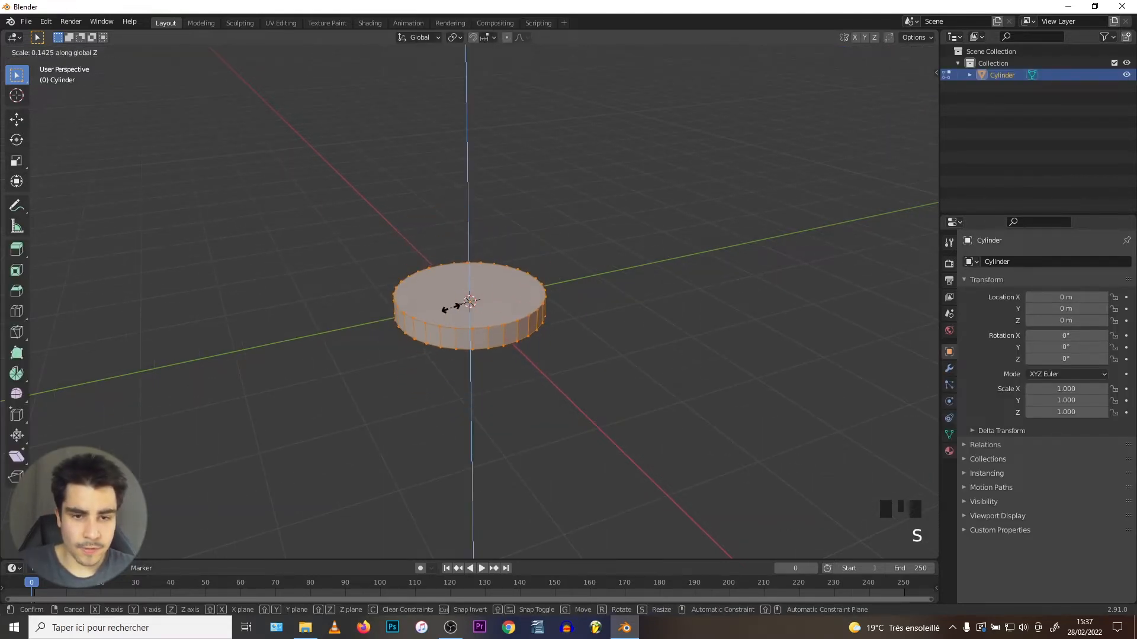
left_click(469, 305)
scroll(391, 278, "up", 3)
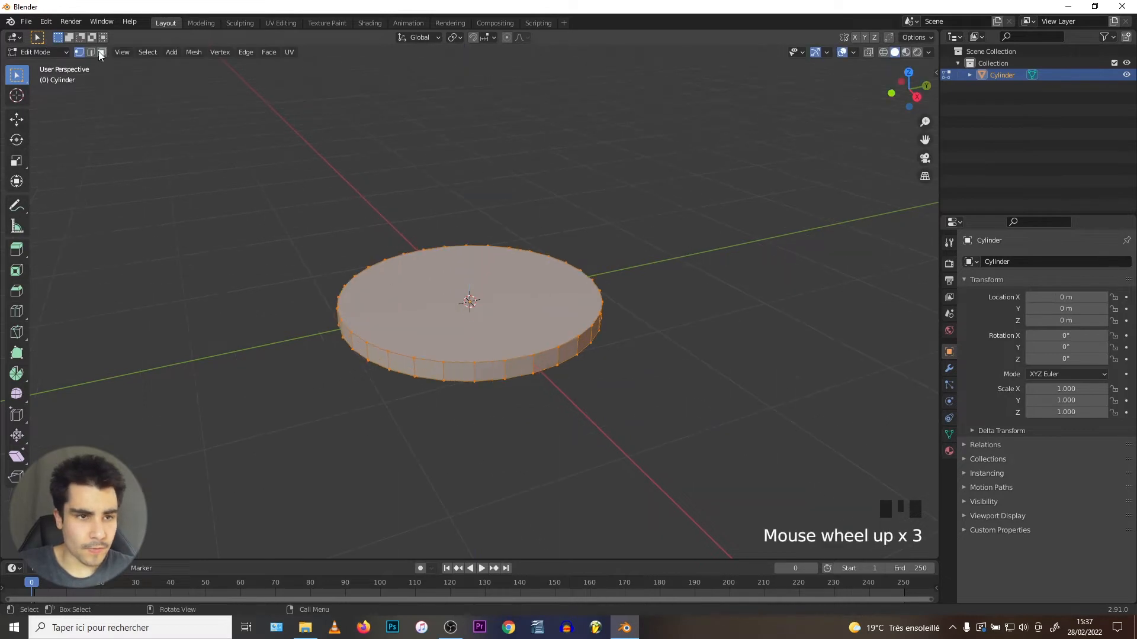
Step: Select the loop of side faces around the disc in face mode and inset it by about 0.016 m
left_click(99, 52)
left_click(530, 355, "alt")
middle_click_drag(530, 355, 451, 354)
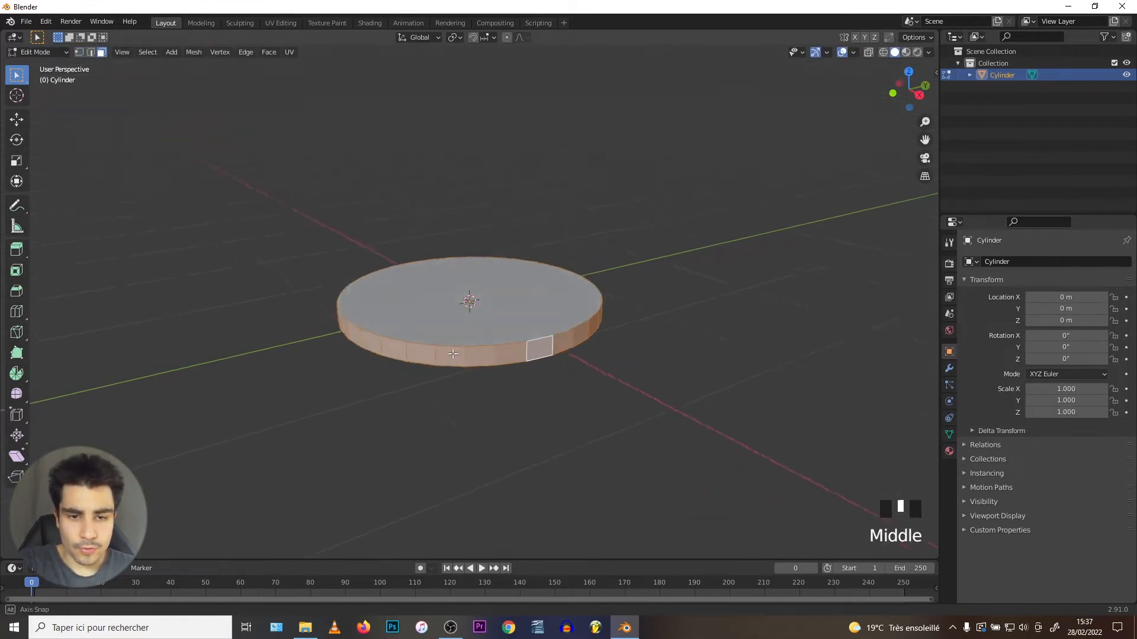
scroll(455, 349, "up", 2)
key("i")
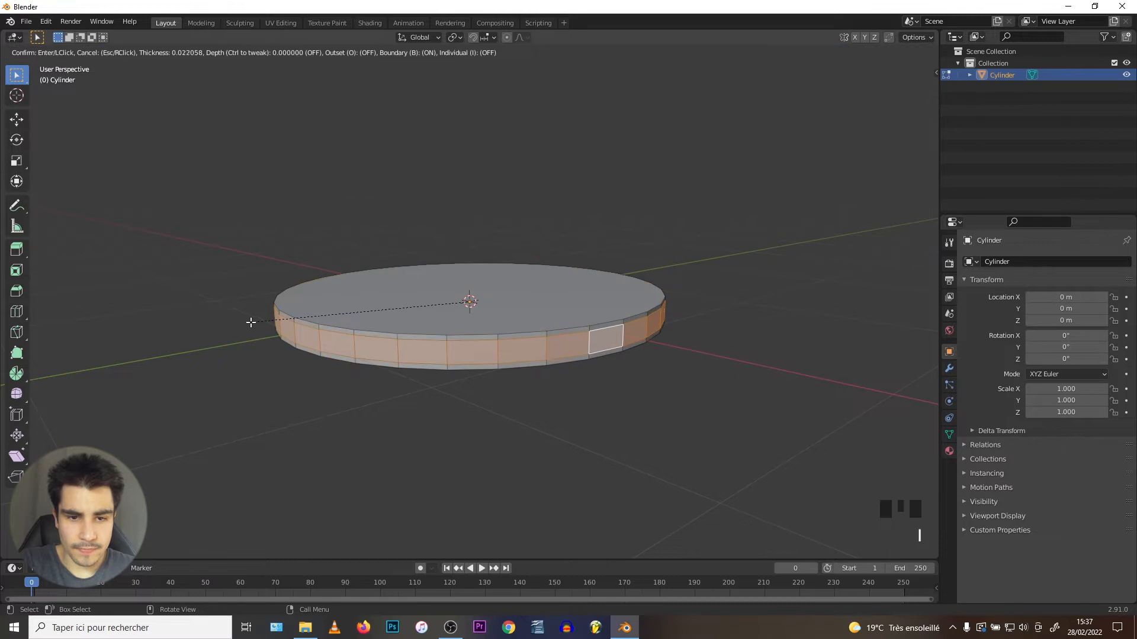
left_click(248, 324)
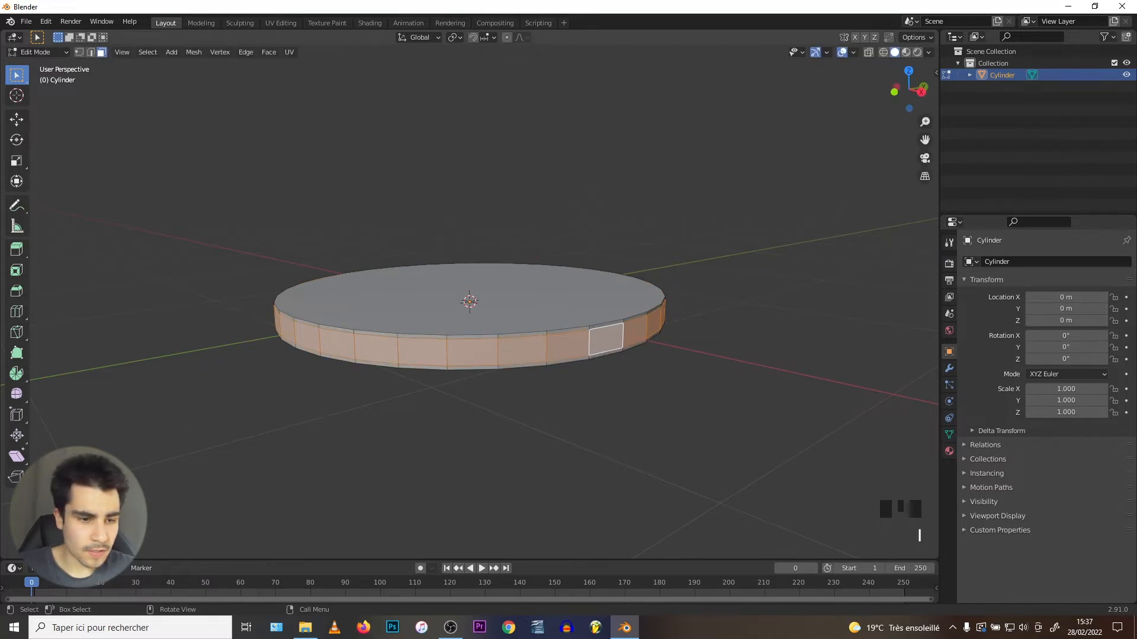
left_click(68, 550)
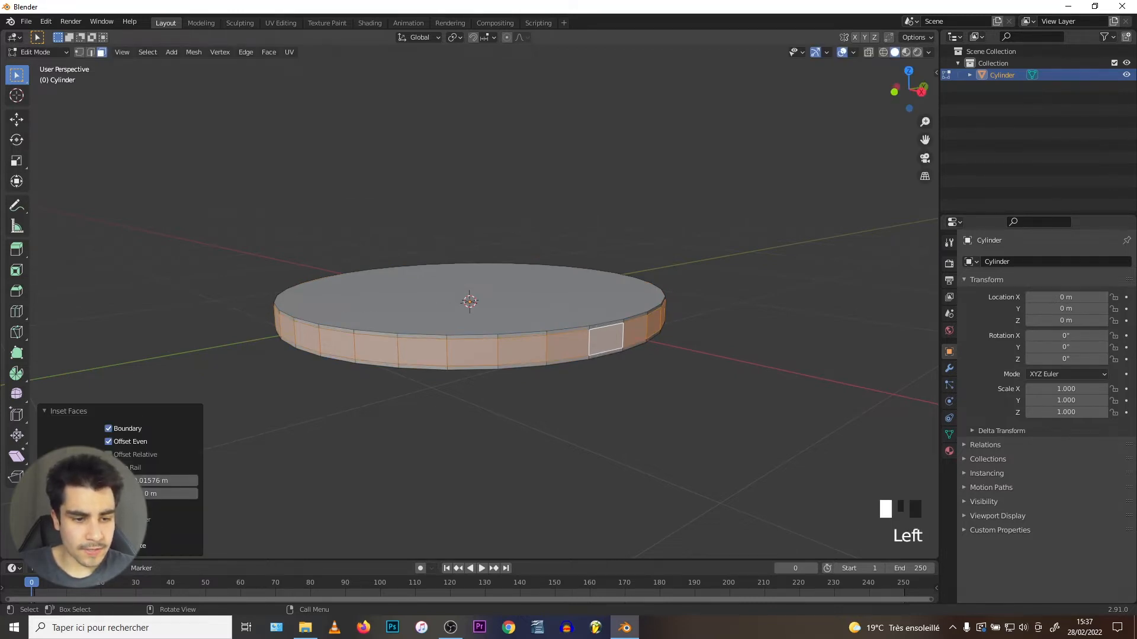
left_click(288, 444)
Step: Extrude the inset side faces in place and scale them outward to about 1.186 from the top view, forming teeth
middle_click_drag(288, 444, 414, 312)
key("KP_7")
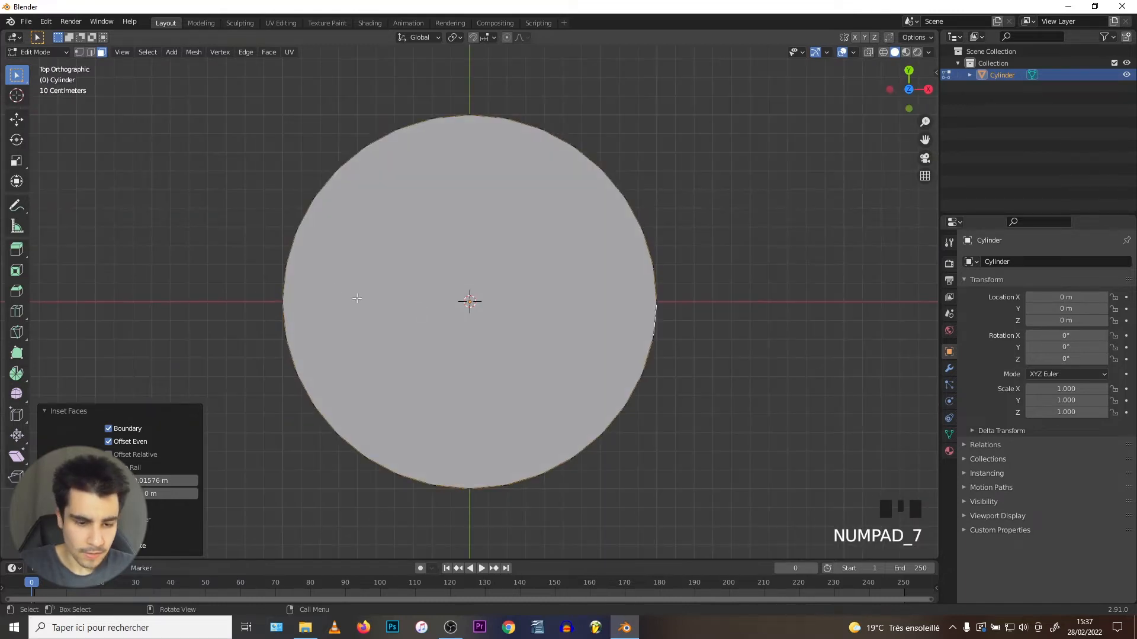
key("e")
right_click(290, 244)
key("s")
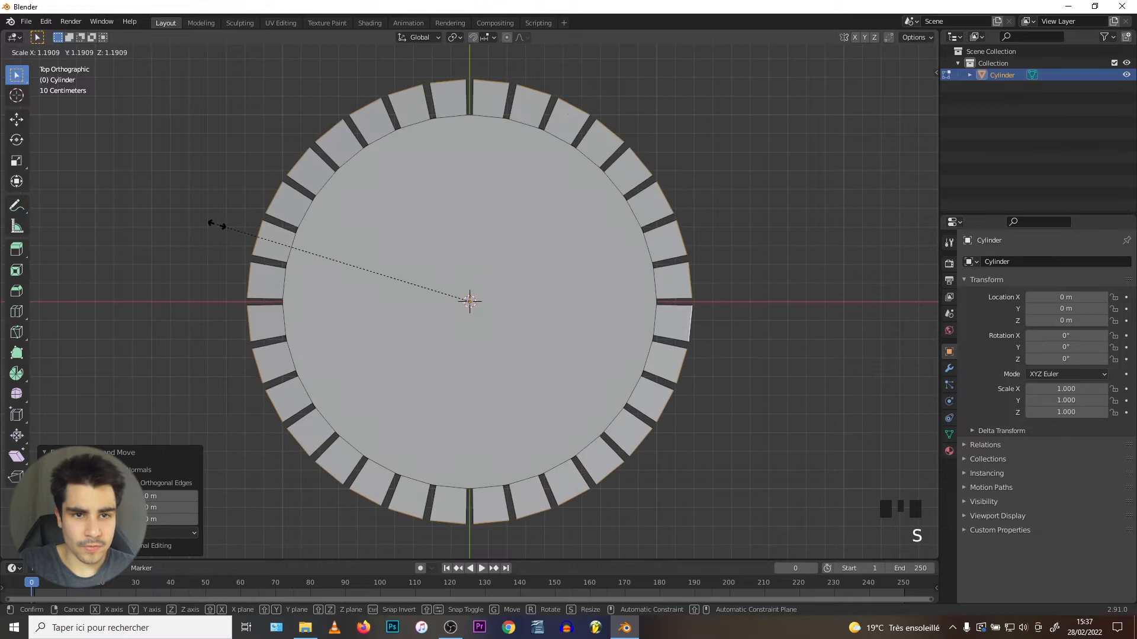
left_click(218, 225)
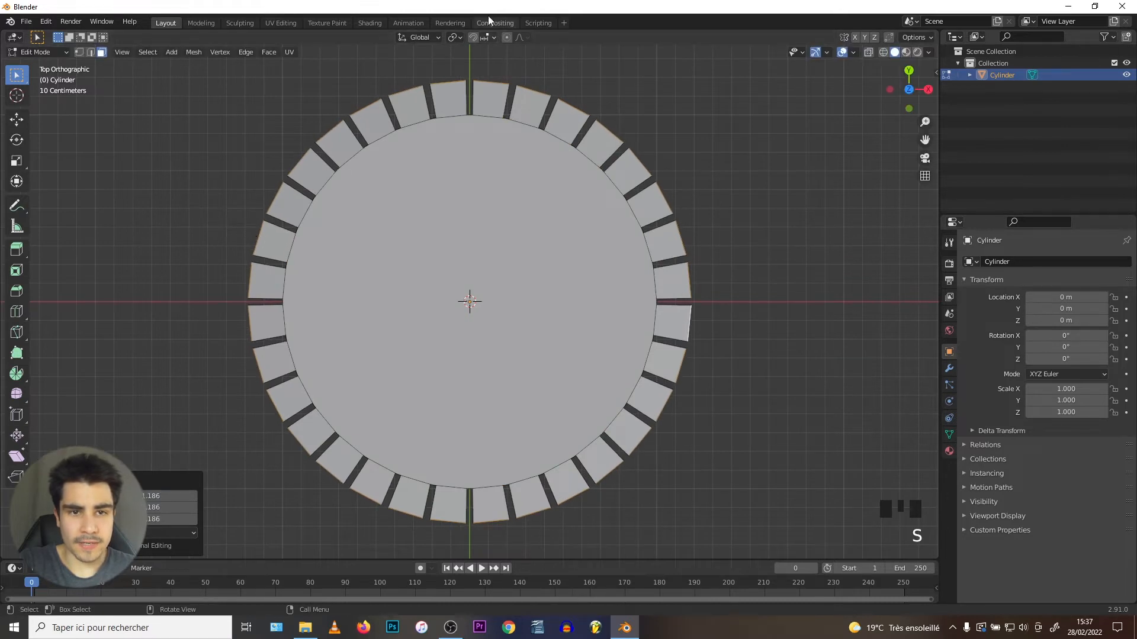
Step: Set the transform pivot point to Individual Origins and scale the teeth's outer faces down to about 0.536
left_click(454, 38)
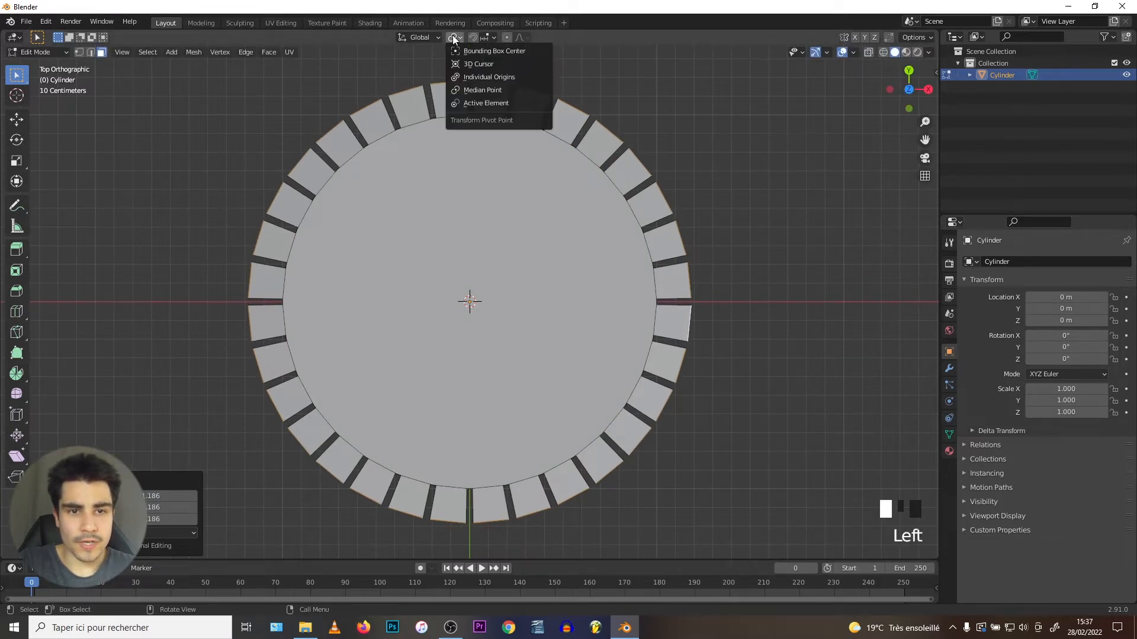
left_click(467, 77)
middle_click_drag(338, 285, 567, 350)
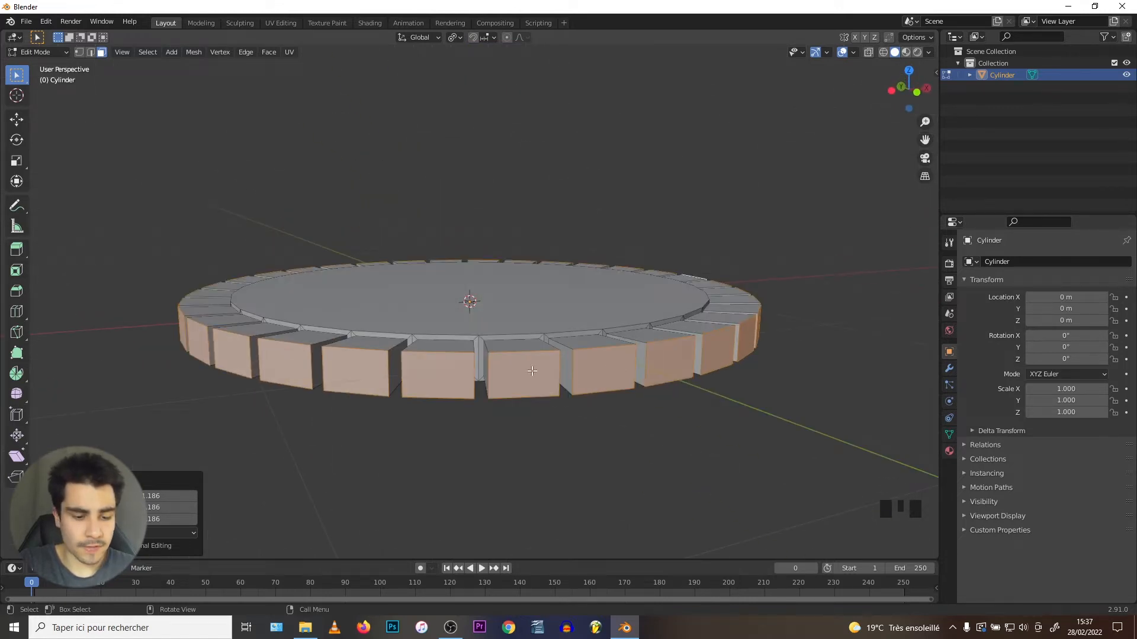
key("s")
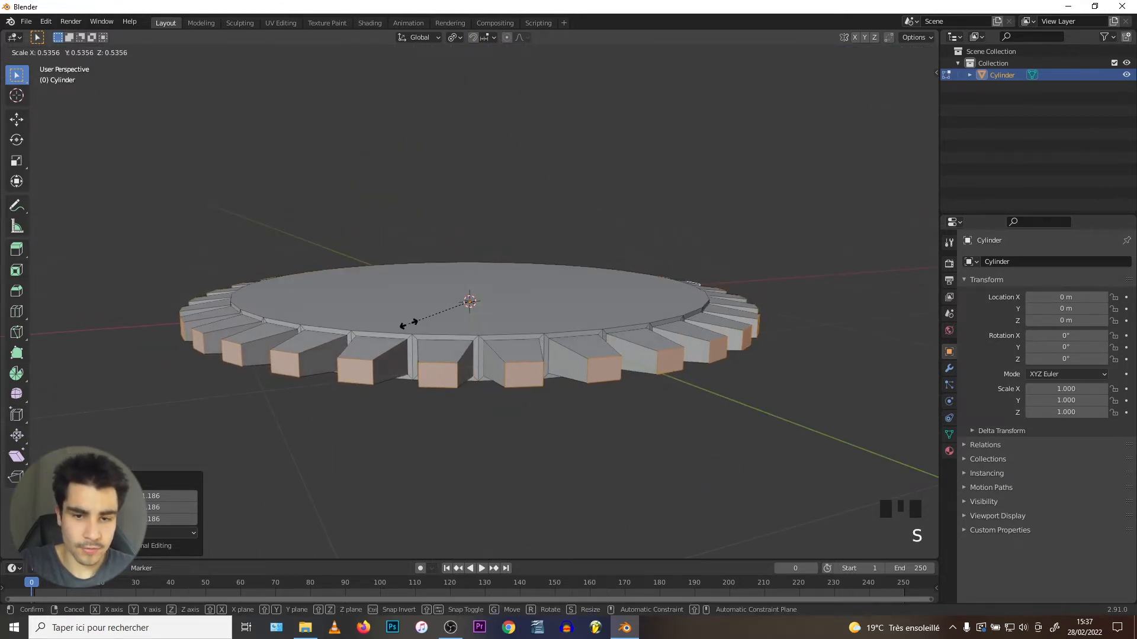
left_click(408, 323)
Step: Scale the teeth's outer faces up along Z to make them taller, and return to Object Mode
key("s")
key("z")
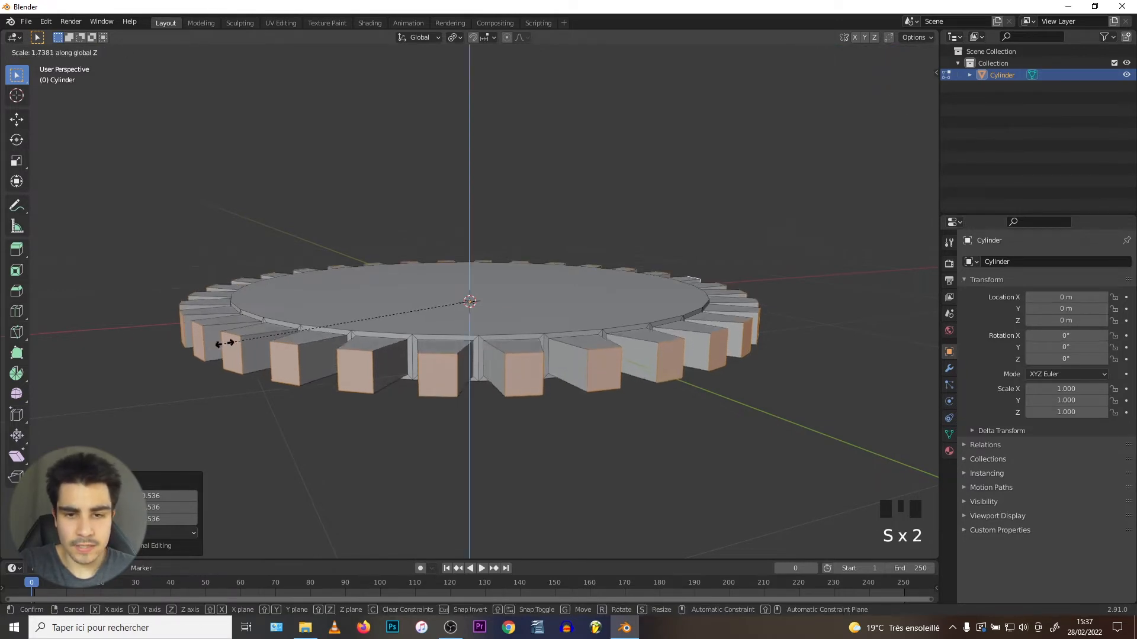
left_click(282, 334)
scroll(367, 249, "down", 4)
middle_click_drag(368, 249, 412, 215)
key("Tab")
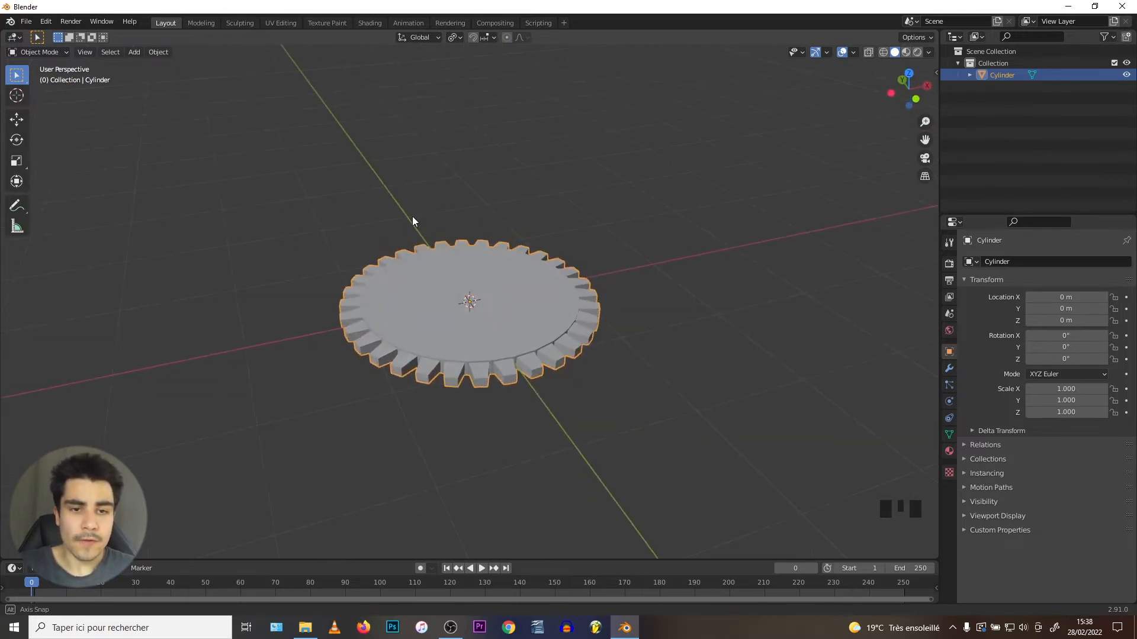
Step: Inspect the gear modelled from the cylinder and delete it, leaving the scene empty
scroll(435, 271, "up", 2)
middle_click_drag(521, 261, 521, 320)
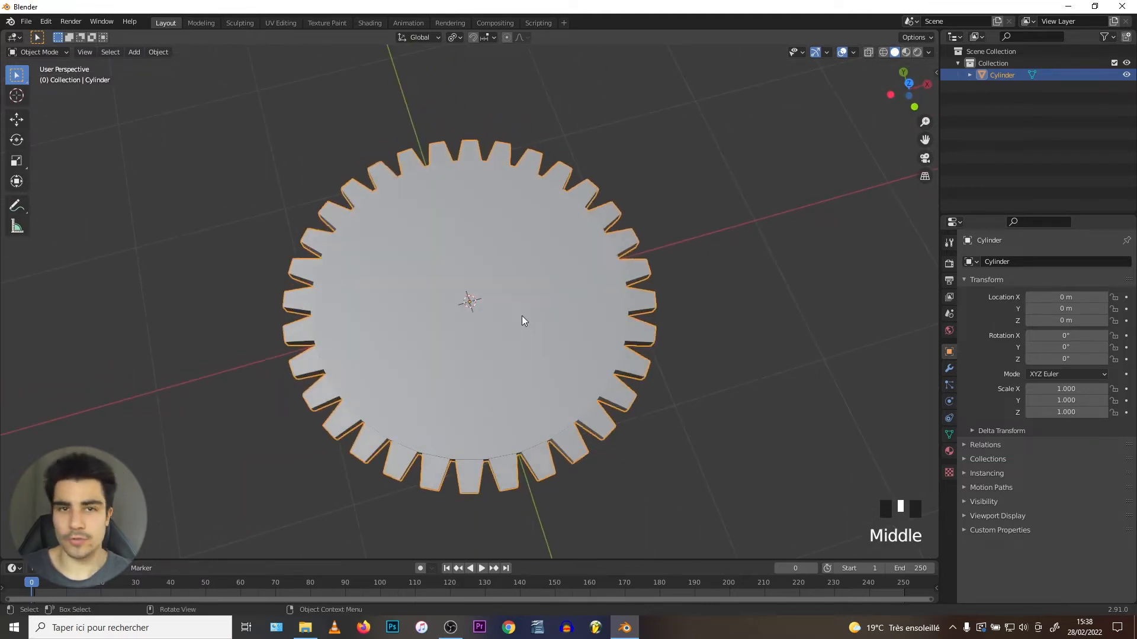
scroll(510, 264, "up", 1)
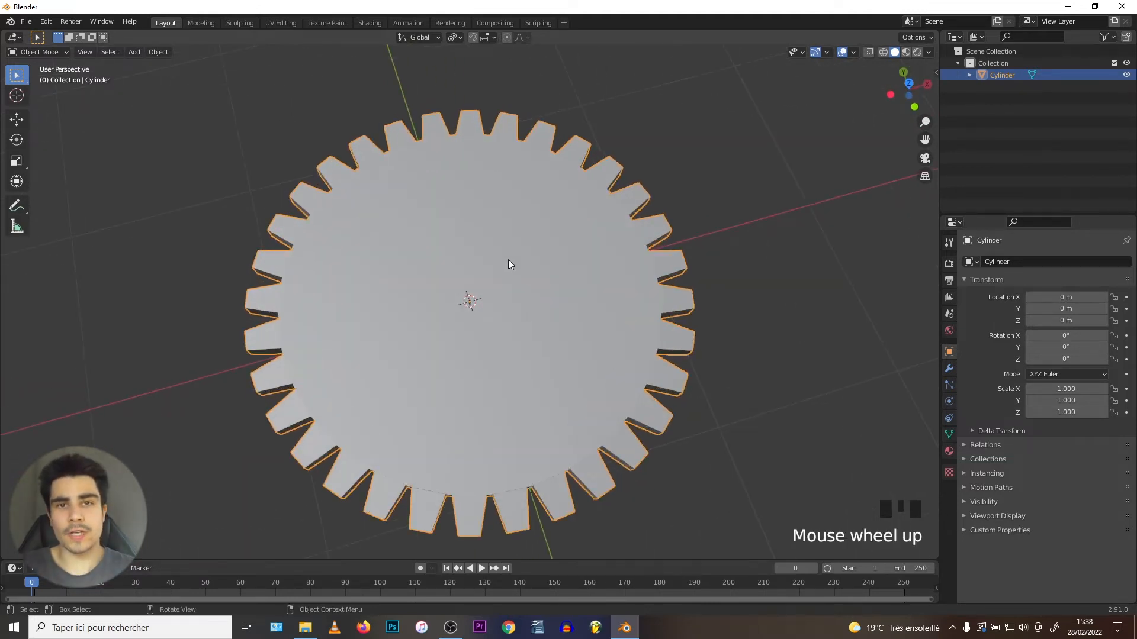
scroll(509, 264, "down", 1)
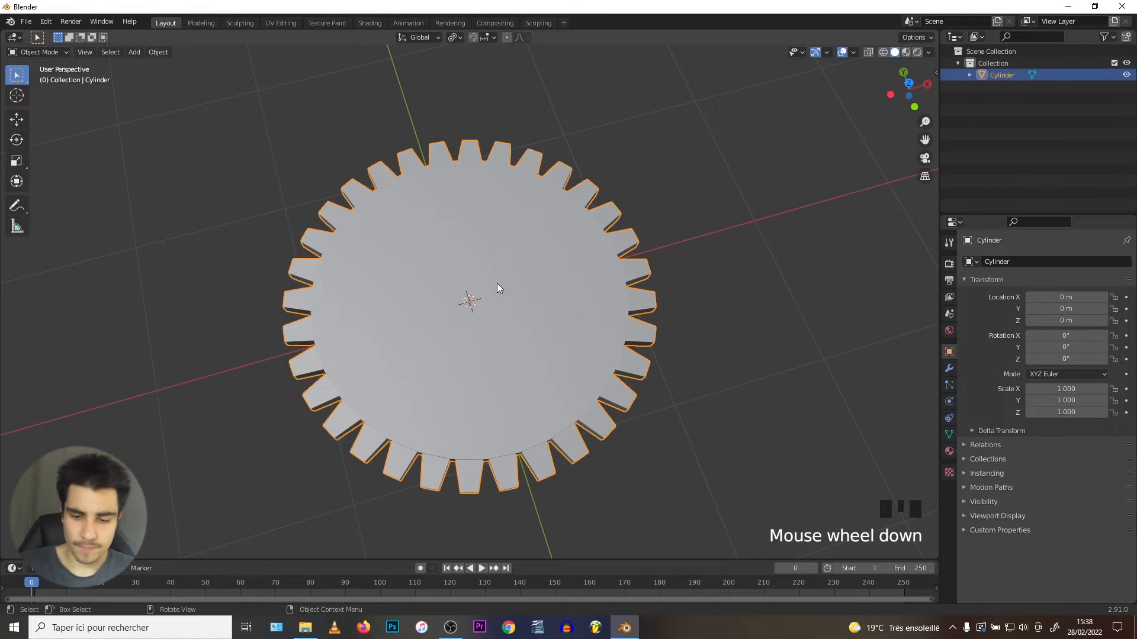
key("Delete")
middle_click_drag(492, 325, 421, 261)
scroll(420, 261, "up", 1)
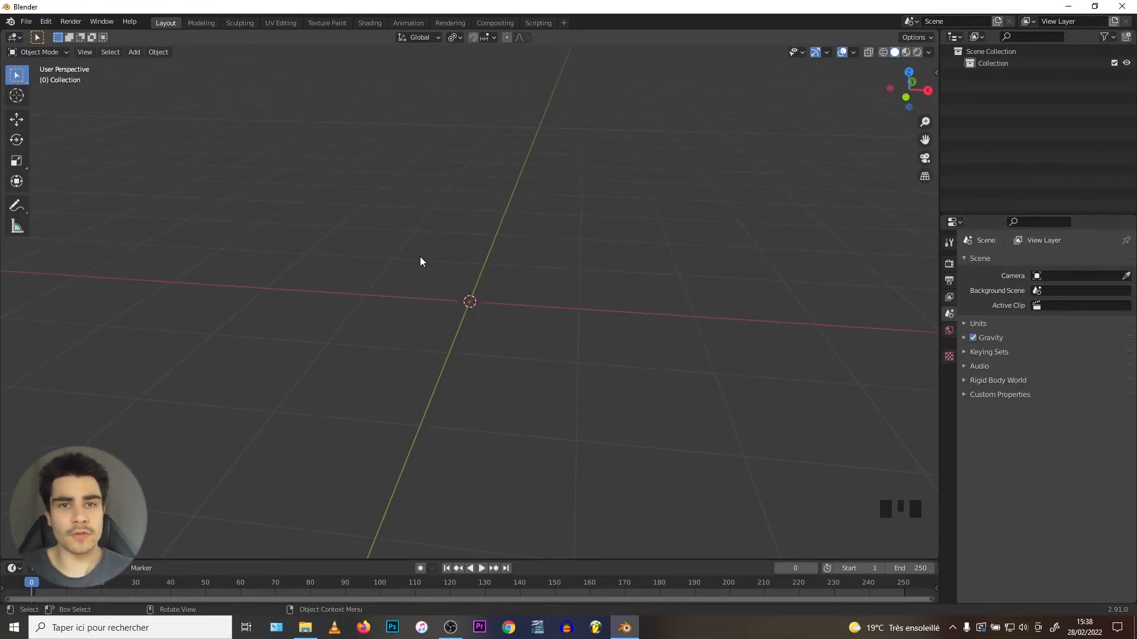
Step: Search the add-ons in the preferences for "extra" and switch Add Mesh: Extra Objects off and on again
left_click(46, 22)
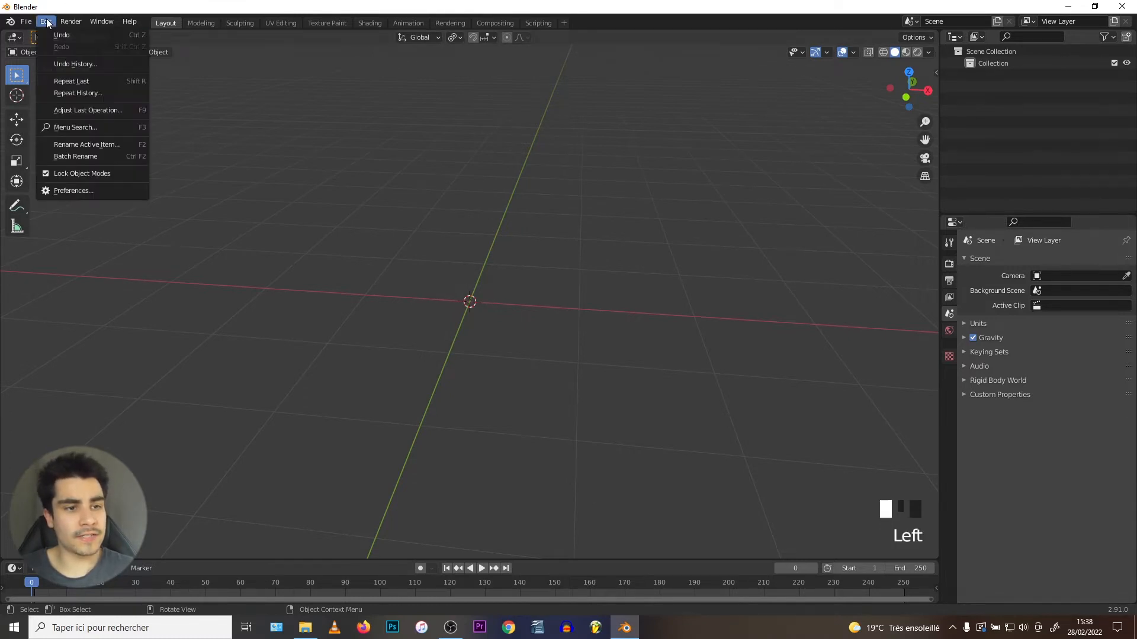
left_click(65, 189)
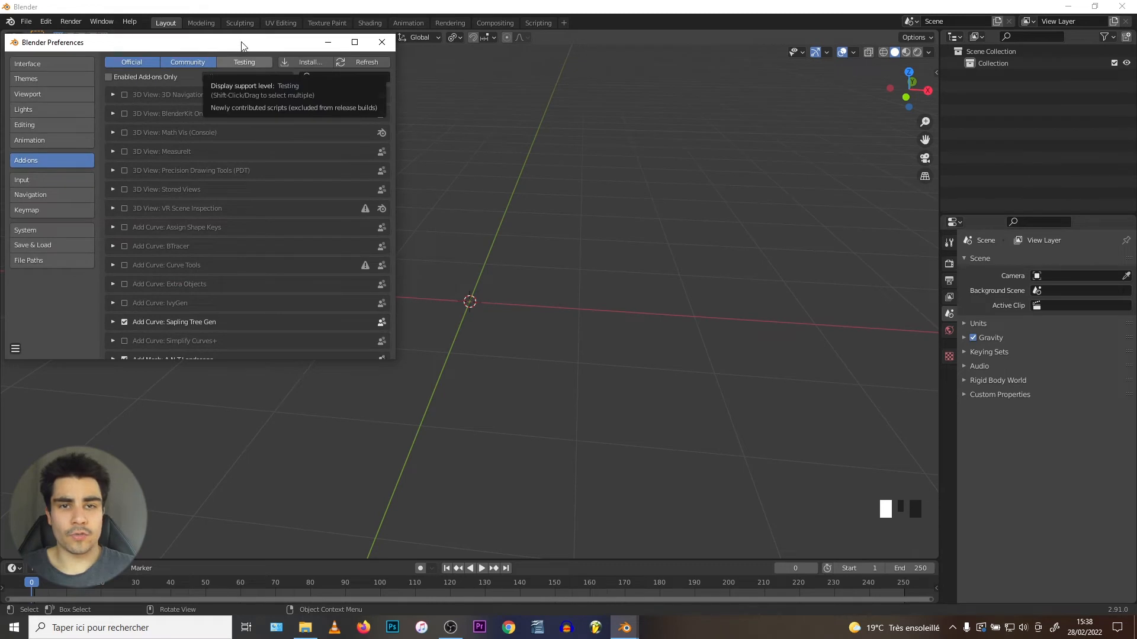
left_click_drag(238, 41, 291, 70)
left_click(372, 106)
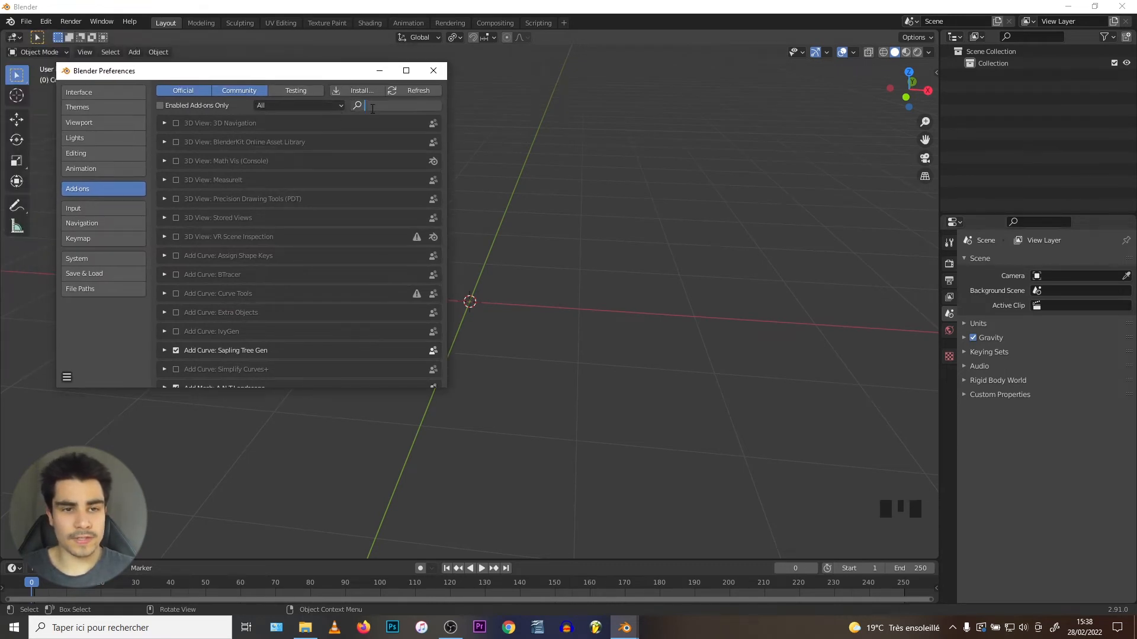
type("extra")
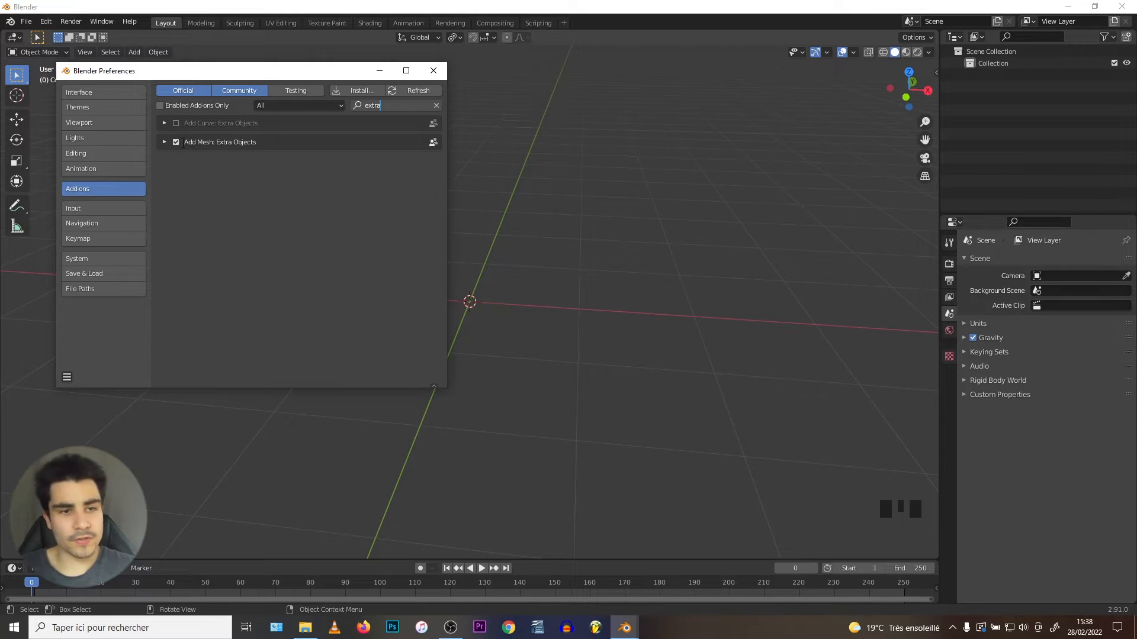
left_click(175, 143)
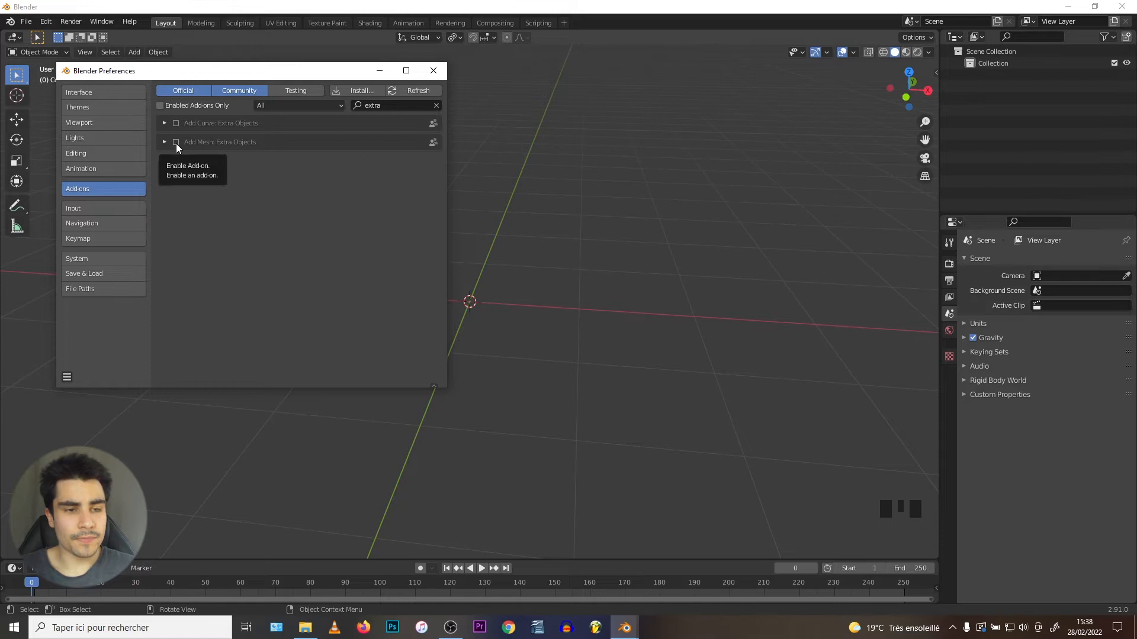
left_click(432, 70)
Step: Add a ready-made Gear mesh from the Gears group to the scene
key("shift+a")
mouse_move(419, 246)
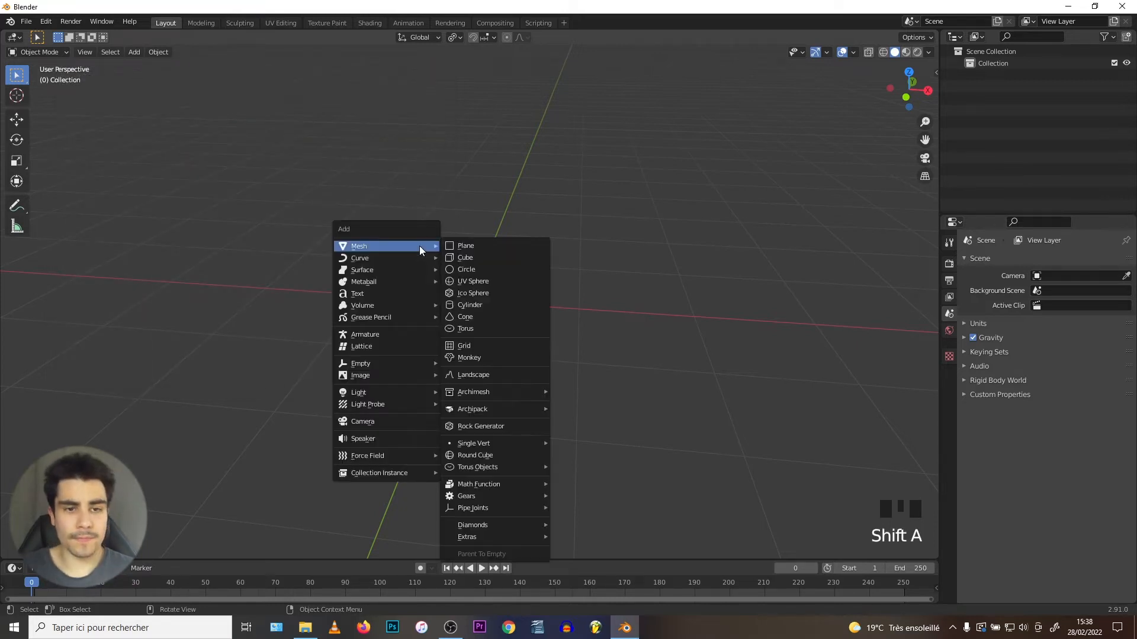
mouse_move(475, 496)
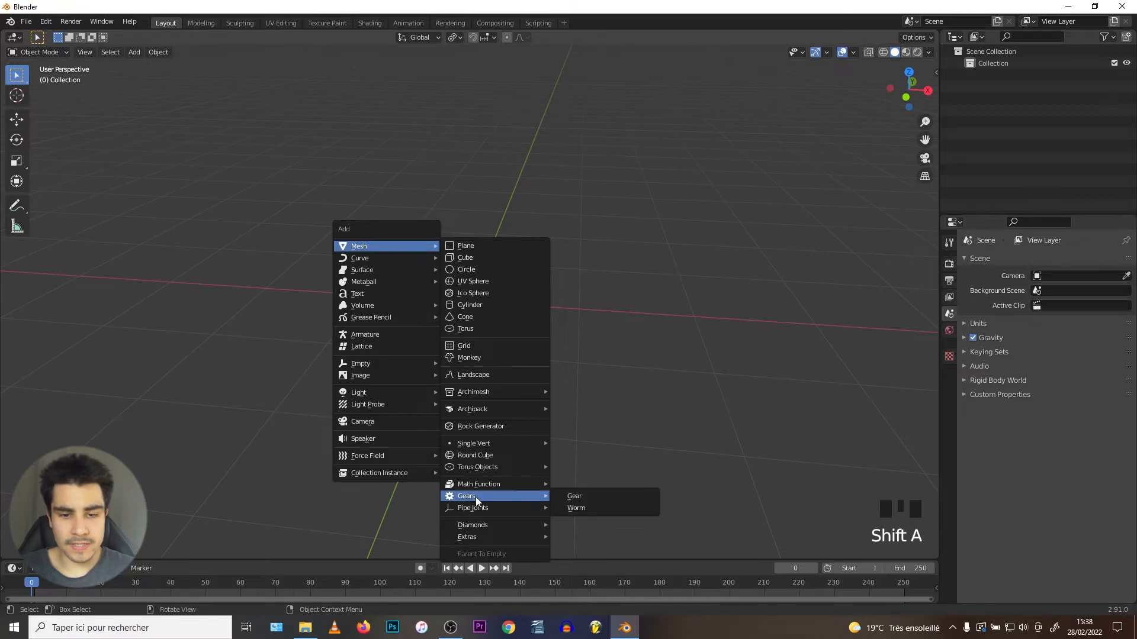
left_click(585, 496)
scroll(416, 322, "down", 1)
middle_click_drag(417, 322, 460, 318)
scroll(392, 273, "up", 3)
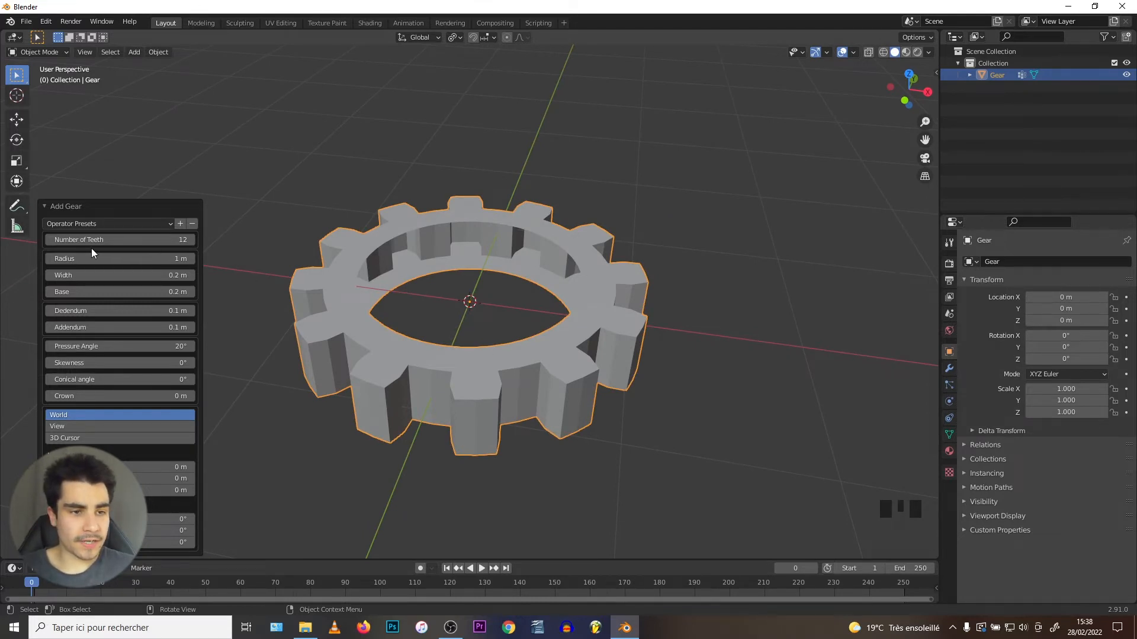
Step: Set the gear's number of teeth to 24
left_click(114, 240)
type("24")
key("Return")
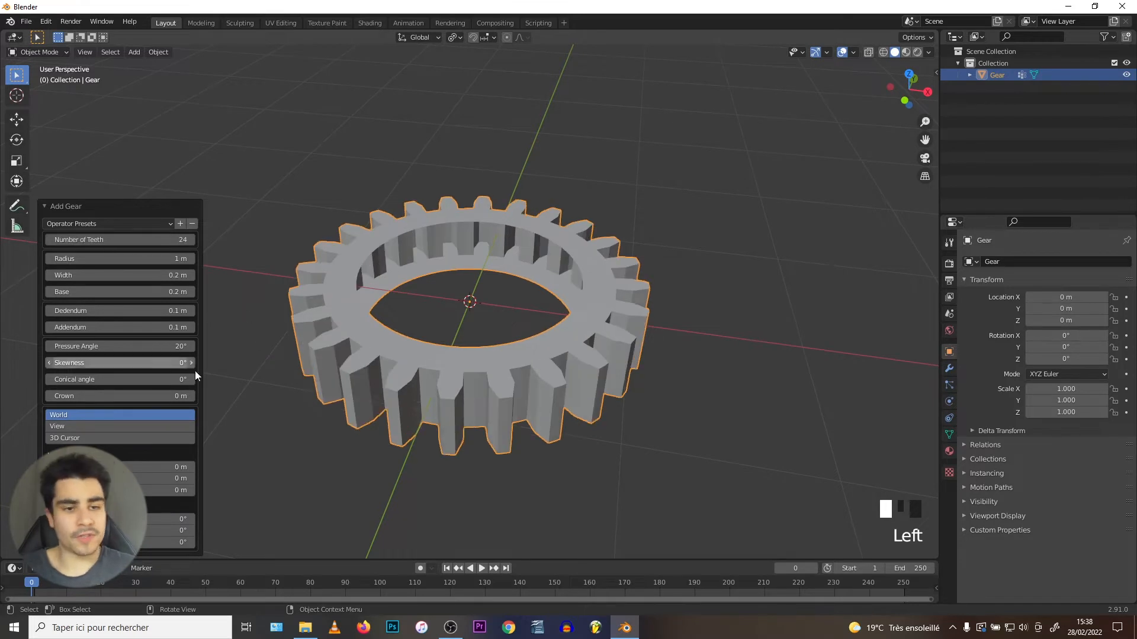
Step: Try a gear radius of 1.2 m and set it back to 1 m
mouse_move(93, 258)
left_mouse_down()
mouse_move(154, 259)
mouse_move(110, 259)
left_mouse_up()
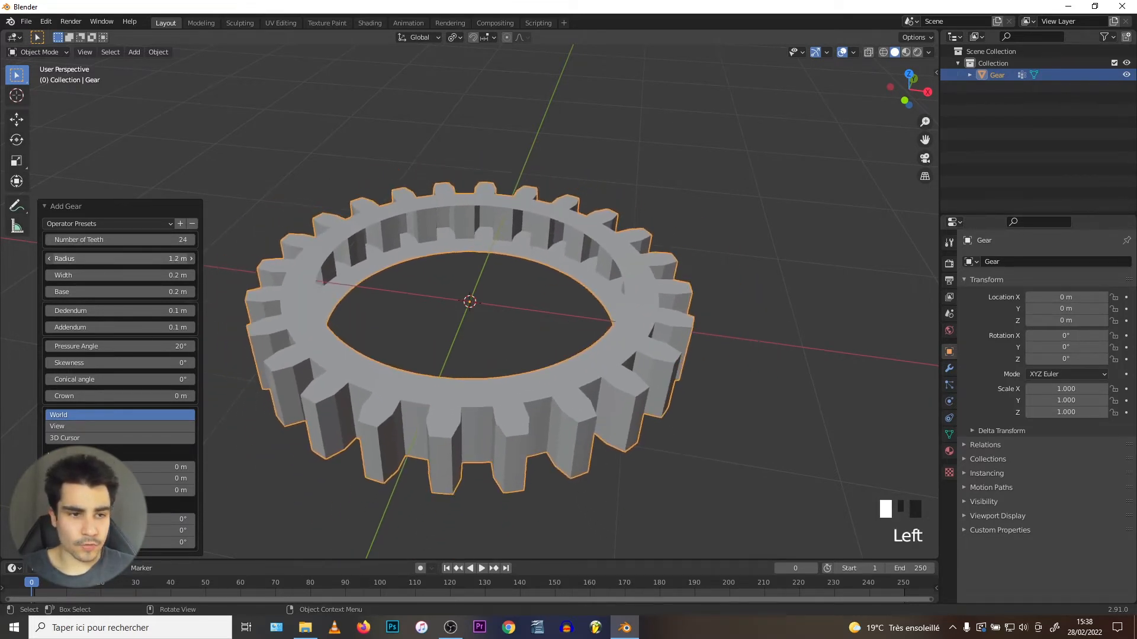
left_click(102, 259)
type("1")
key("Return")
Step: Try a gear width of 0.18 m and restore it to 0.2 m
mouse_move(102, 275)
left_mouse_down()
mouse_move(178, 275)
mouse_move(88, 276)
mouse_move(99, 275)
left_mouse_up()
middle_click_drag(559, 246, 415, 283)
double_click(113, 276)
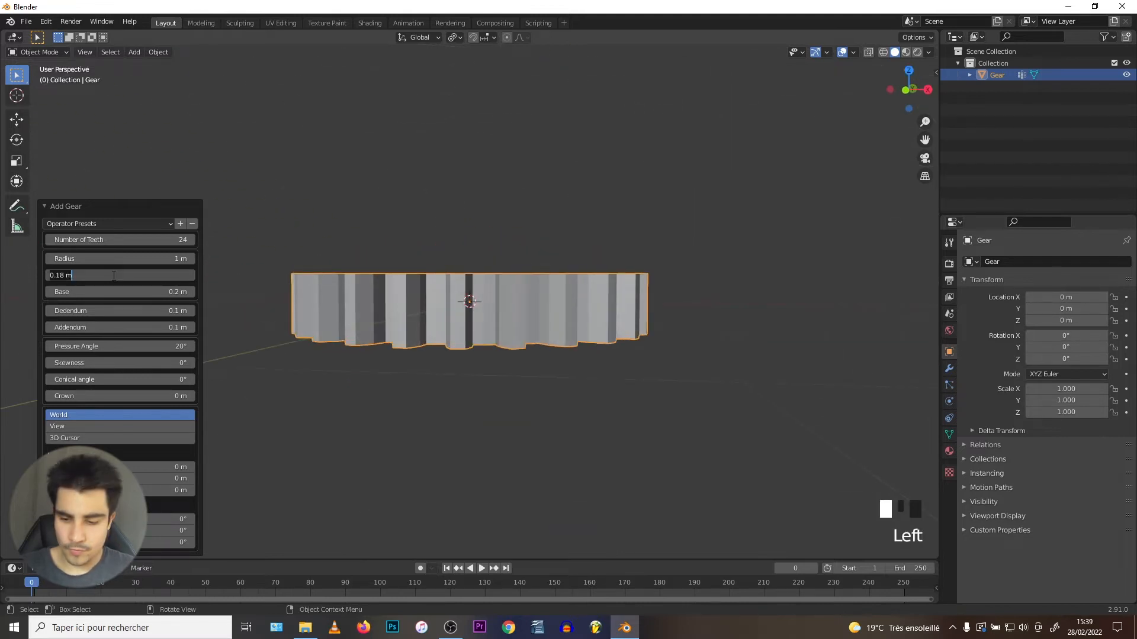
key("Escape")
right_click(112, 276)
left_click(101, 276)
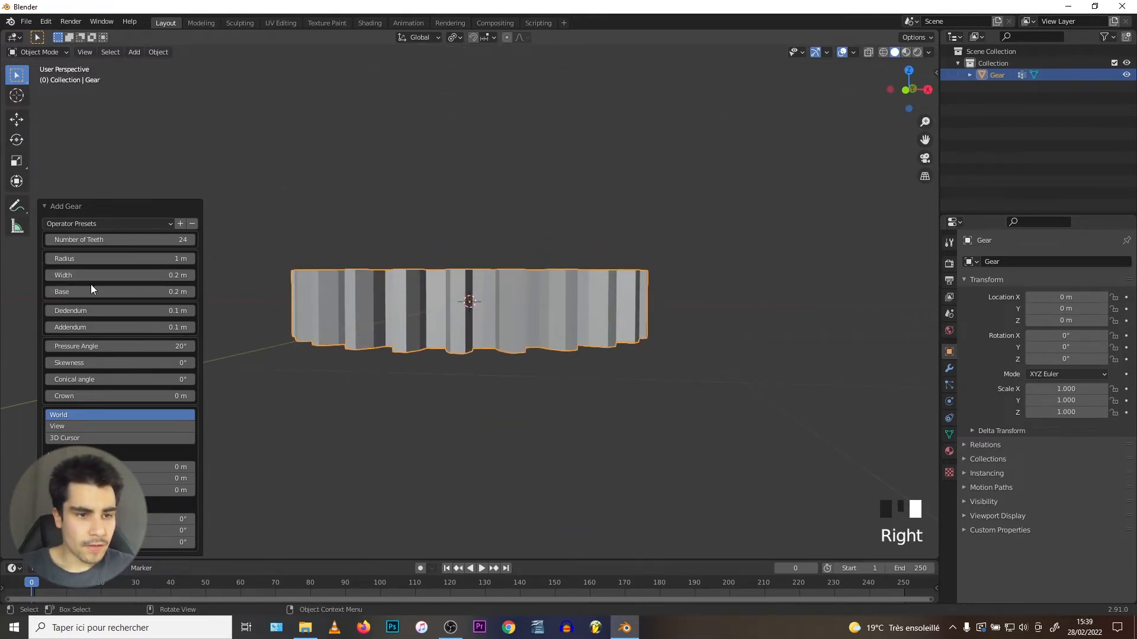
Step: Adjust the gear's base to 0.3 m, trying 0.61 m first, to size the central hole
middle_click_drag(365, 279, 378, 326)
left_click_drag(142, 290, 192, 290)
middle_click_drag(466, 235, 541, 287)
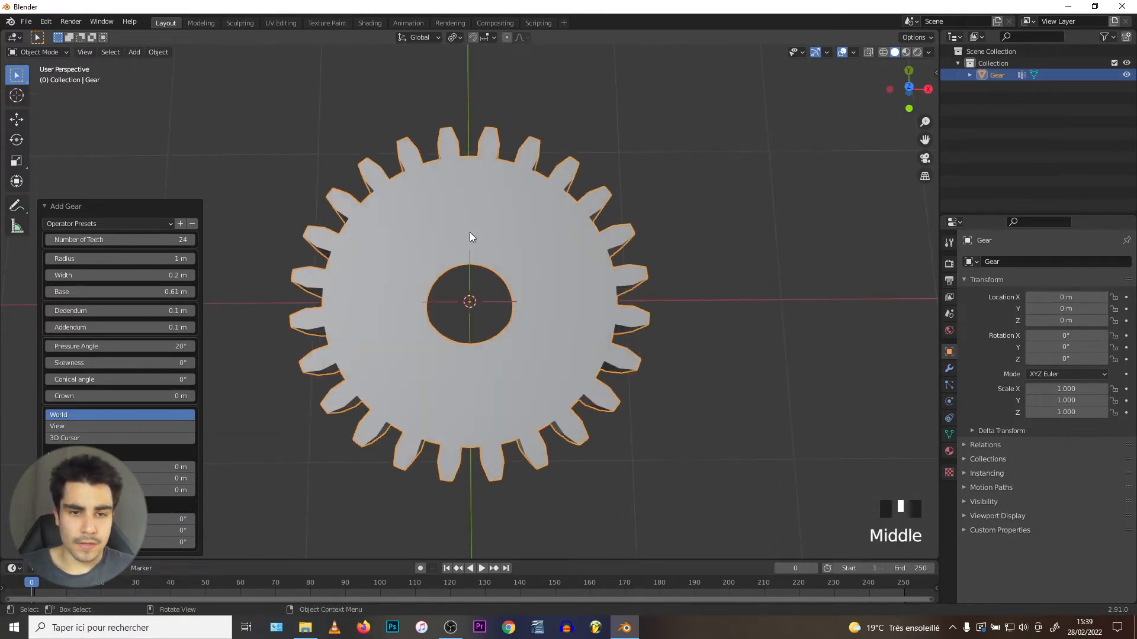
left_click_drag(133, 296, 109, 296)
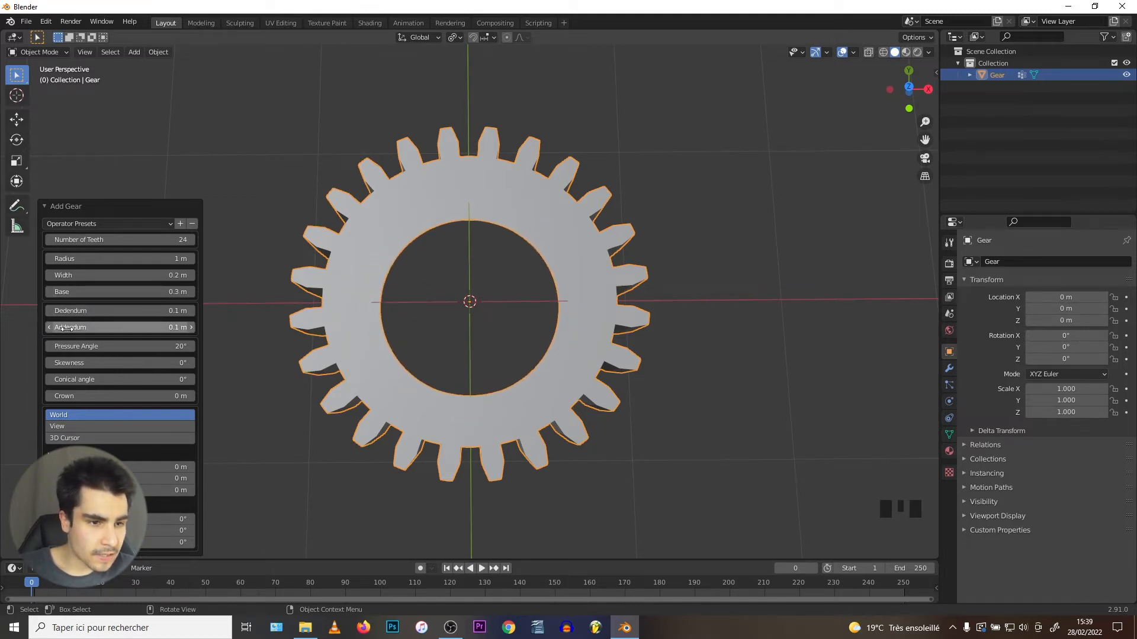
Step: Try different dedendum and addendum values on the gear and restore both to 0.1 m
mouse_move(117, 312)
left_mouse_down()
mouse_move(160, 313)
mouse_move(97, 312)
mouse_move(123, 328)
left_mouse_up()
right_click(114, 313)
left_click(114, 313)
right_click(122, 328)
left_click(122, 327)
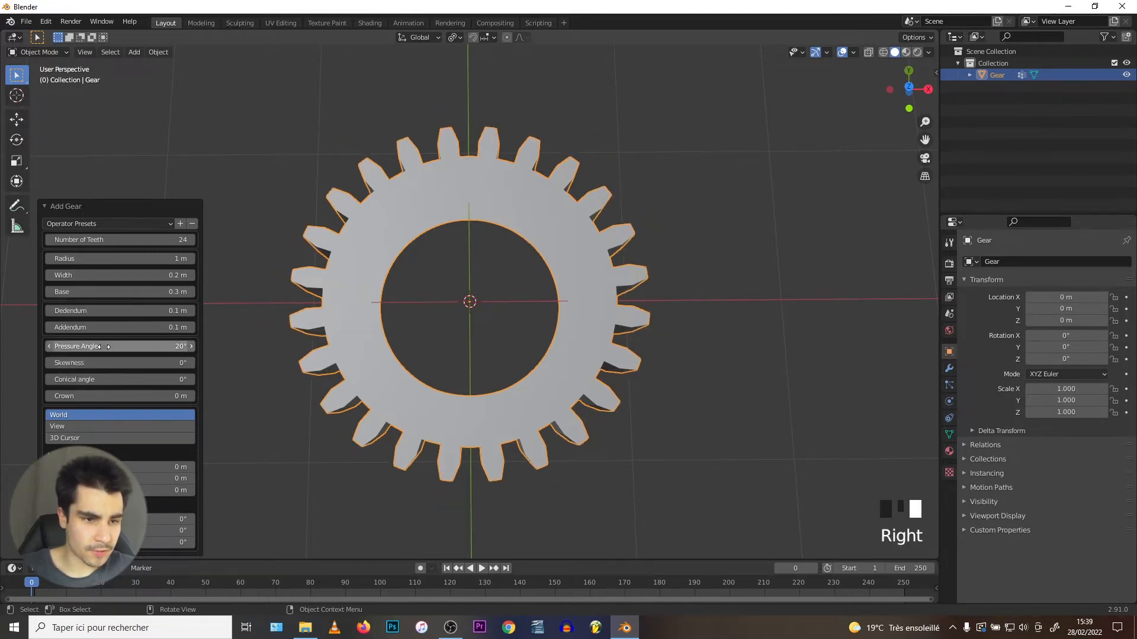
Step: Try a different pressure angle for the gear teeth and restore it to 20°
middle_click_drag(510, 329, 513, 265)
left_click_drag(118, 346, 146, 346)
right_click(146, 346)
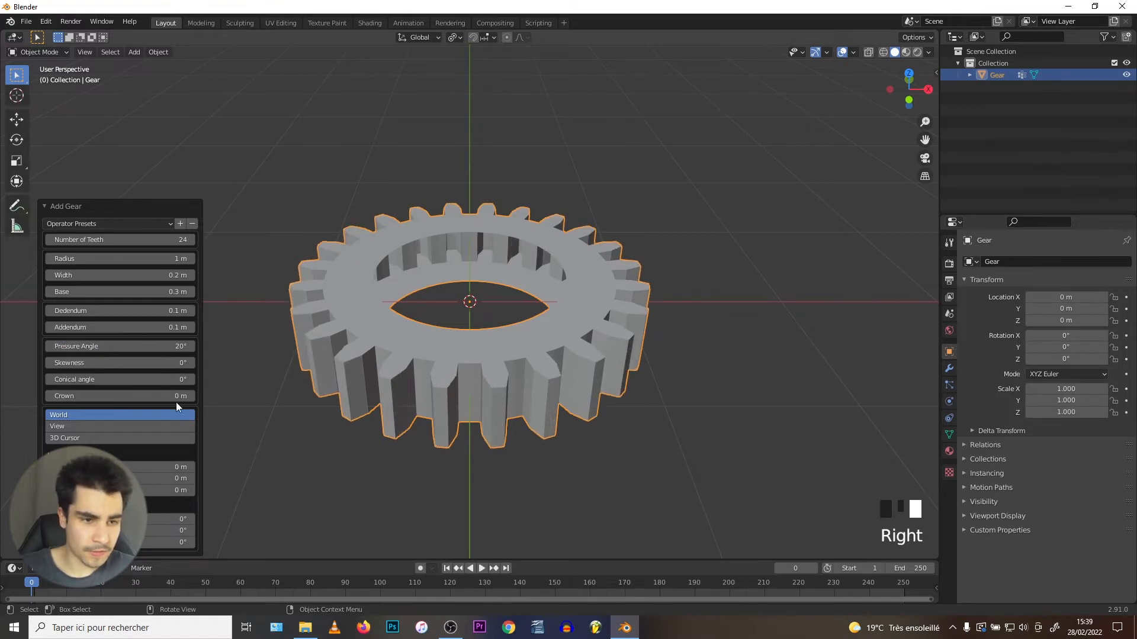
Step: Try a gear skewness of 16° to slant the teeth and restore it to 0°
left_click_drag(88, 363, 118, 362)
middle_click_drag(598, 311, 623, 274)
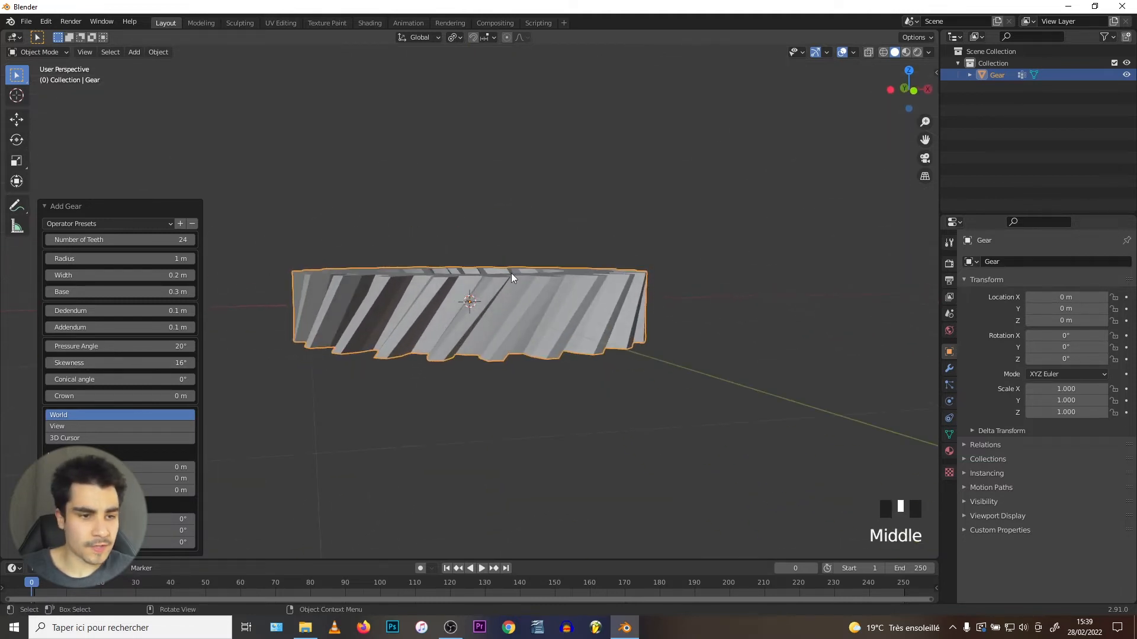
right_click(100, 363)
left_click(100, 366)
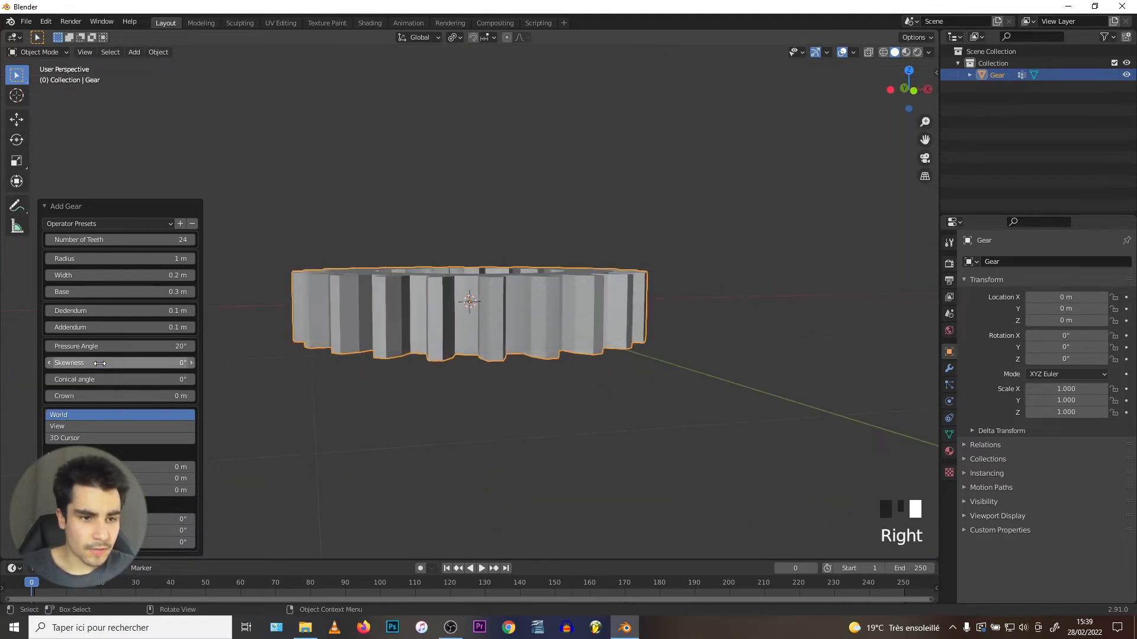
Step: Try a conical angle of 45° on the gear and restore it to 0°
middle_click_drag(332, 323, 347, 319)
left_click_drag(126, 379, 159, 380)
middle_click_drag(449, 278, 399, 308)
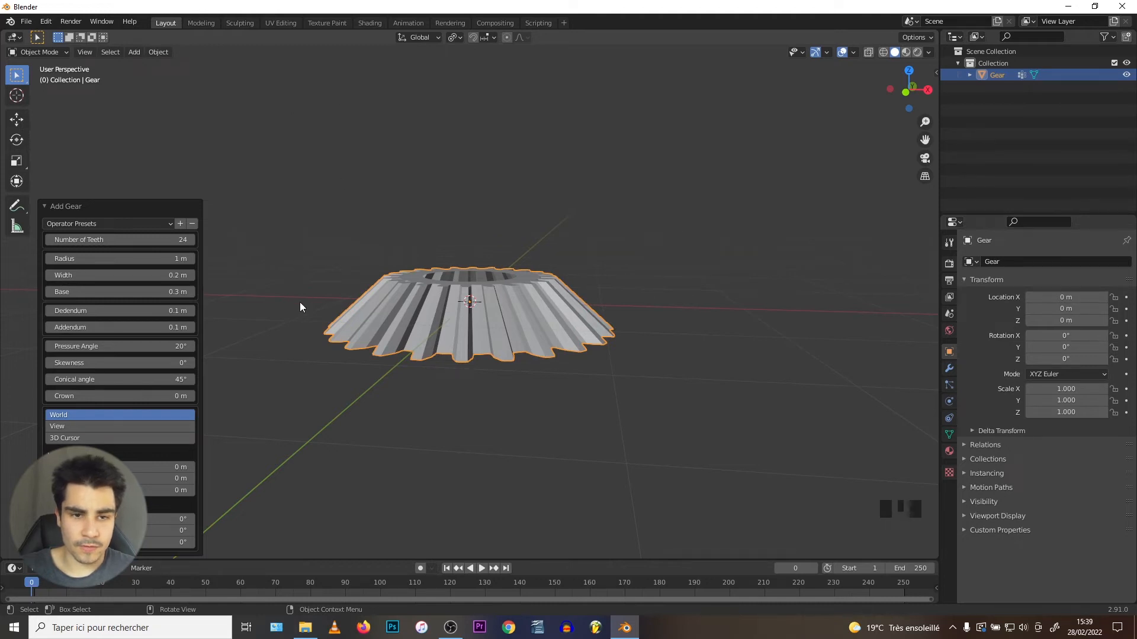
middle_click_drag(290, 289, 317, 286)
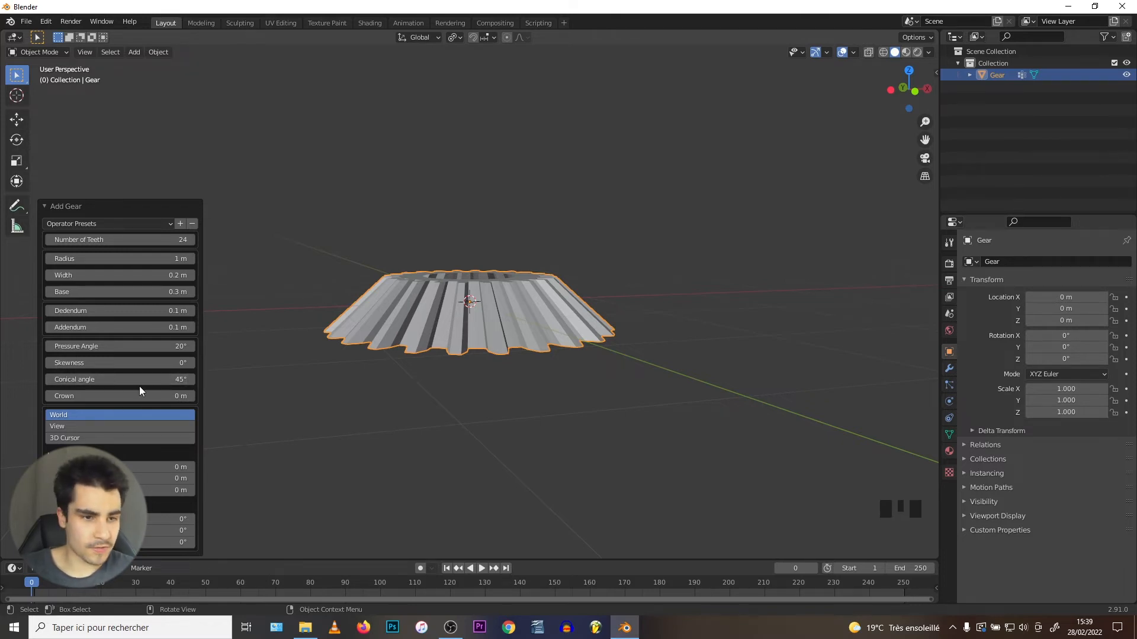
right_click(114, 379)
left_click(114, 379)
Step: Try a gear crown of 0.2 m and restore it to 0 m
mouse_move(129, 396)
left_mouse_down()
mouse_move(160, 396)
mouse_move(144, 396)
left_mouse_up()
middle_click_drag(447, 281, 597, 255)
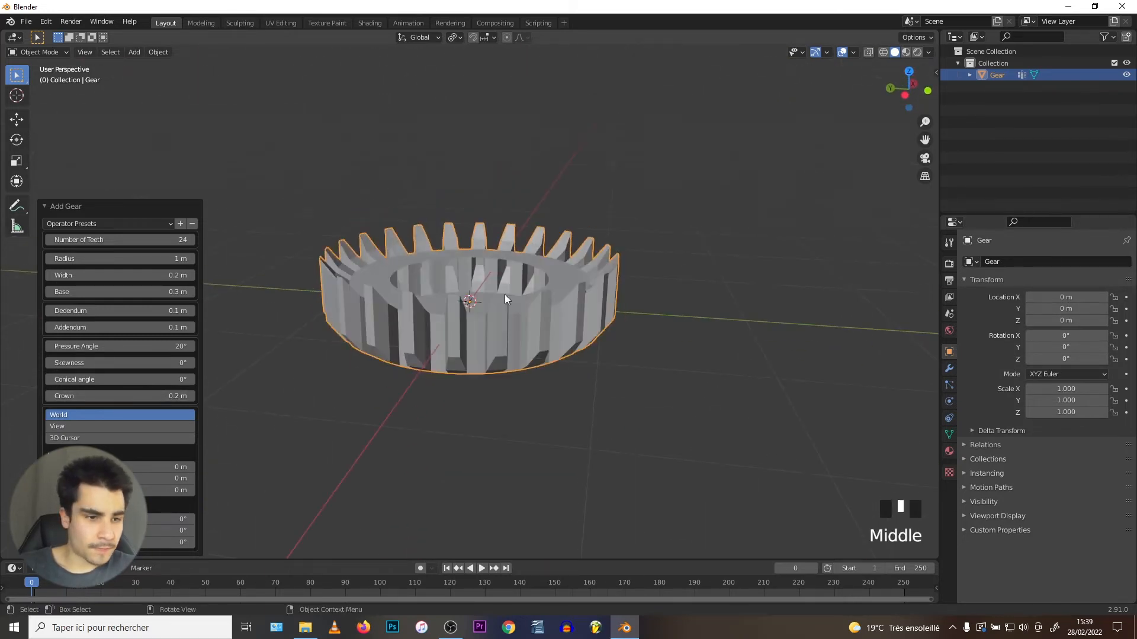
right_click(107, 396)
left_click(71, 398)
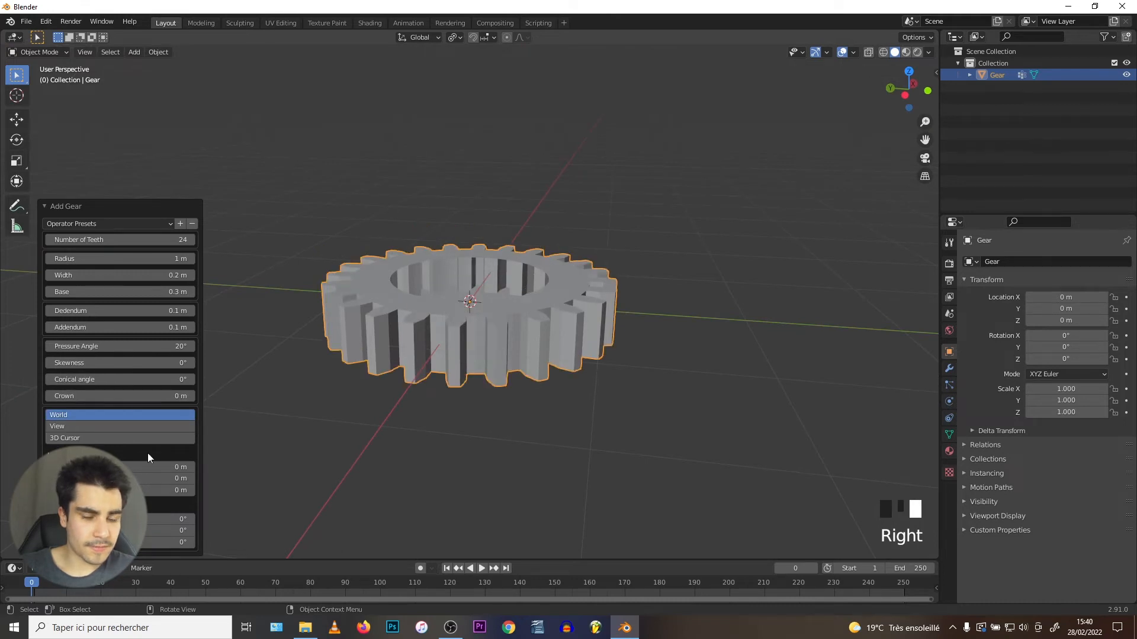
Step: Move the gear along the Y axis to -6 m, snapping to whole increments
scroll(409, 296, "up", 1)
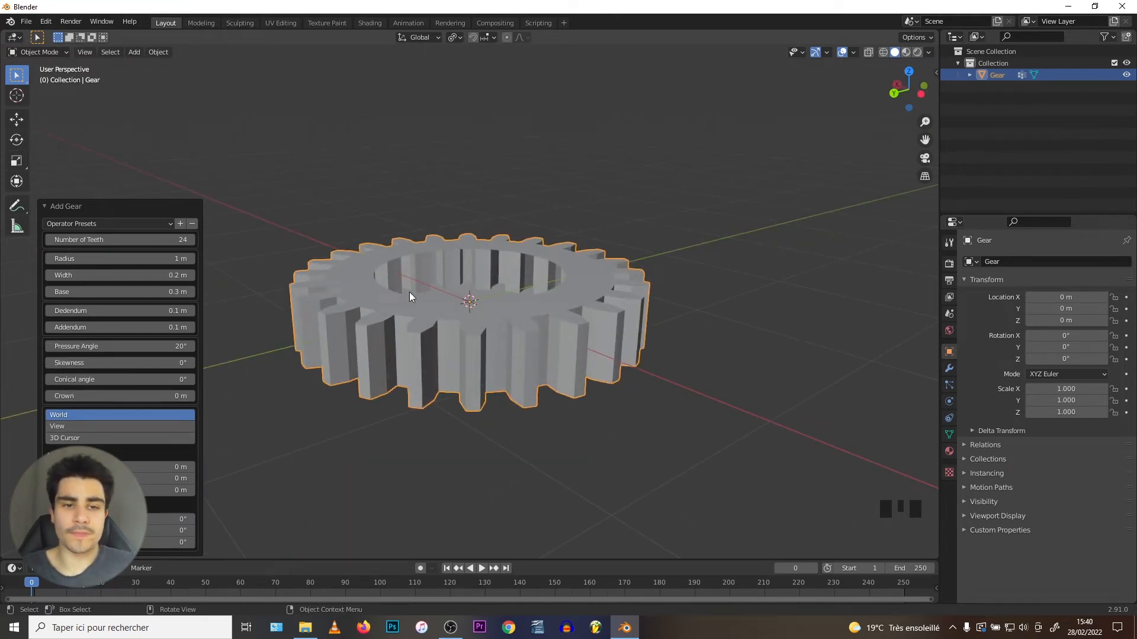
scroll(410, 292, "down", 8)
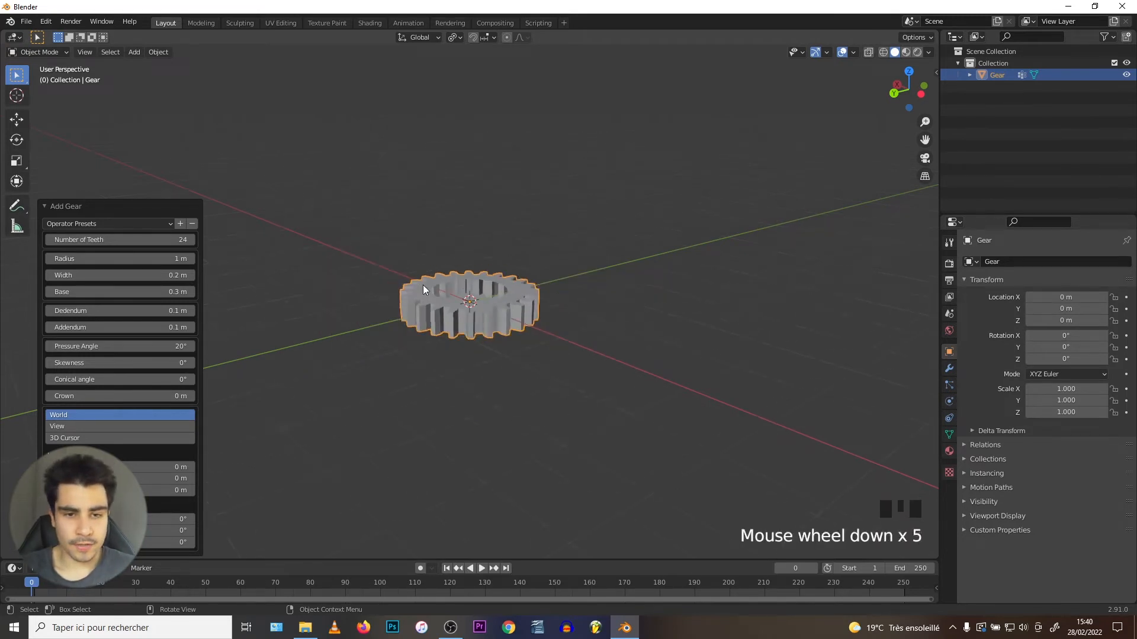
left_click(17, 119)
middle_click_drag(459, 292, 436, 314)
left_click_drag(432, 312, 621, 281, "ctrl")
Step: Add a second gear mesh at the world origin
key("shift+a")
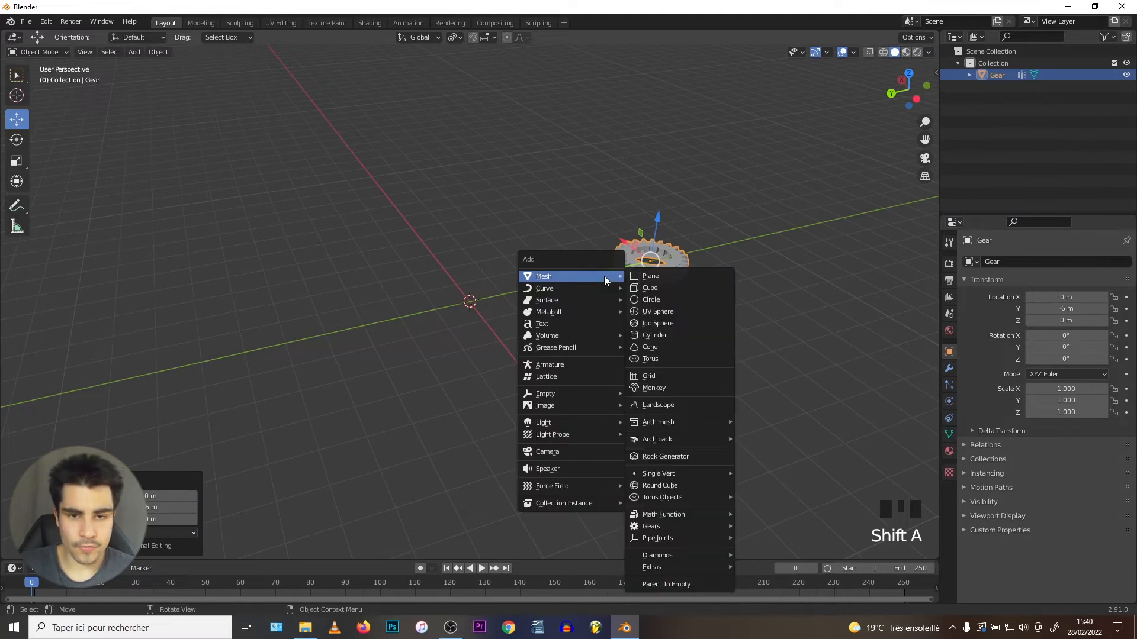
mouse_move(545, 277)
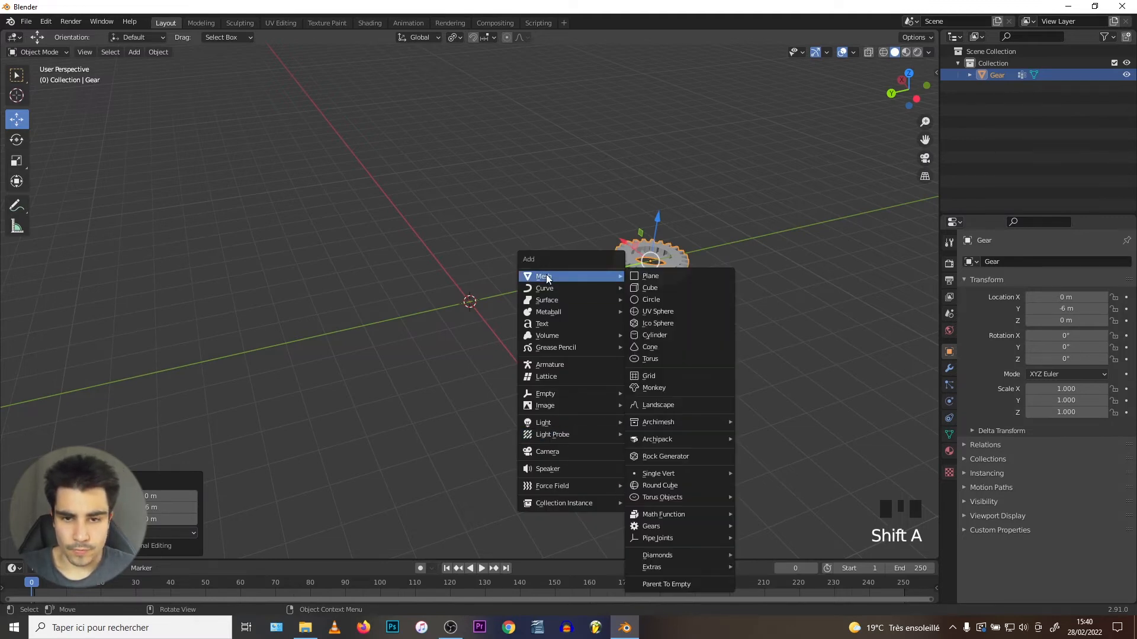
left_click(749, 525)
scroll(749, 526, "up", 6)
middle_click_drag(749, 525, 109, 408)
right_click_drag(110, 395, 107, 381)
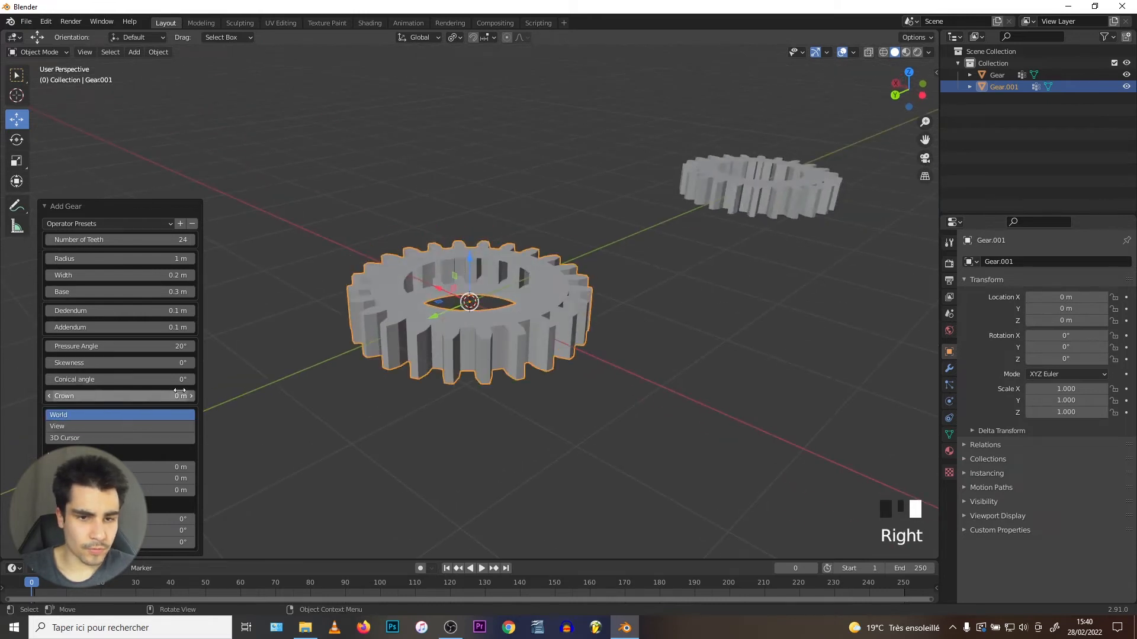
Step: Set the second gear's radius to 0.5 m and its number of teeth to 12
left_click(114, 258)
type("0.5")
key("Return")
left_click(141, 239)
type("12")
key("Return")
middle_click_drag(408, 290, 357, 304)
scroll(360, 304, "up", 3)
middle_click_drag(438, 306, 428, 333)
scroll(414, 243, "down", 2)
middle_click_drag(400, 258, 561, 308)
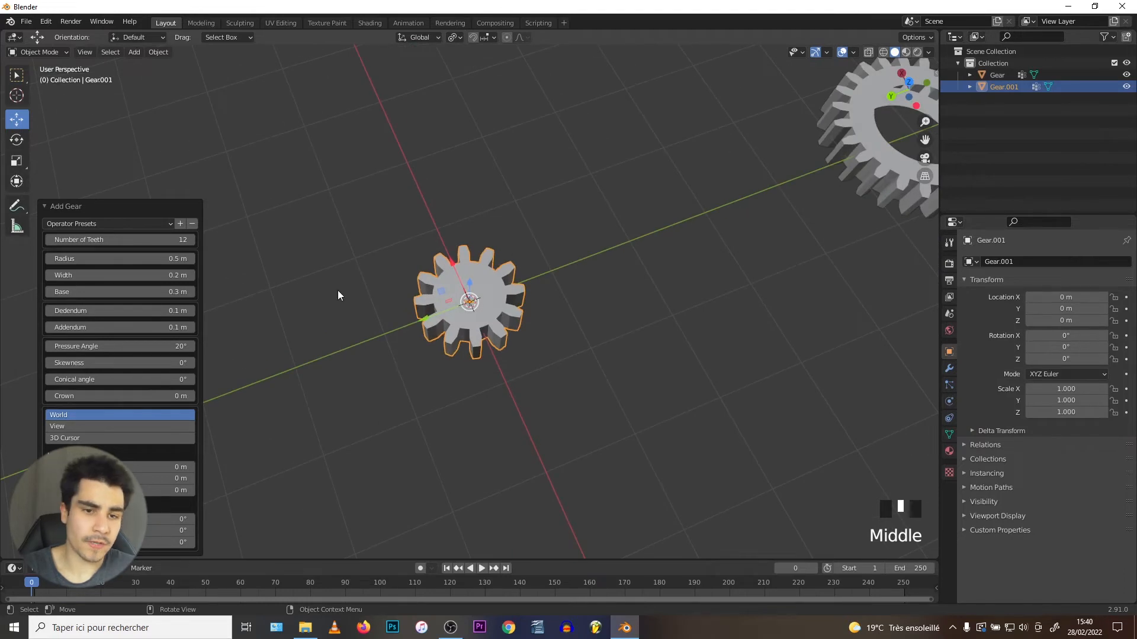
Step: Move the small gear along the Y axis to -4 m, beside the large gear
scroll(493, 218, "down", 4)
middle_click_drag(493, 218, 478, 269)
left_click_drag(425, 311, 557, 285)
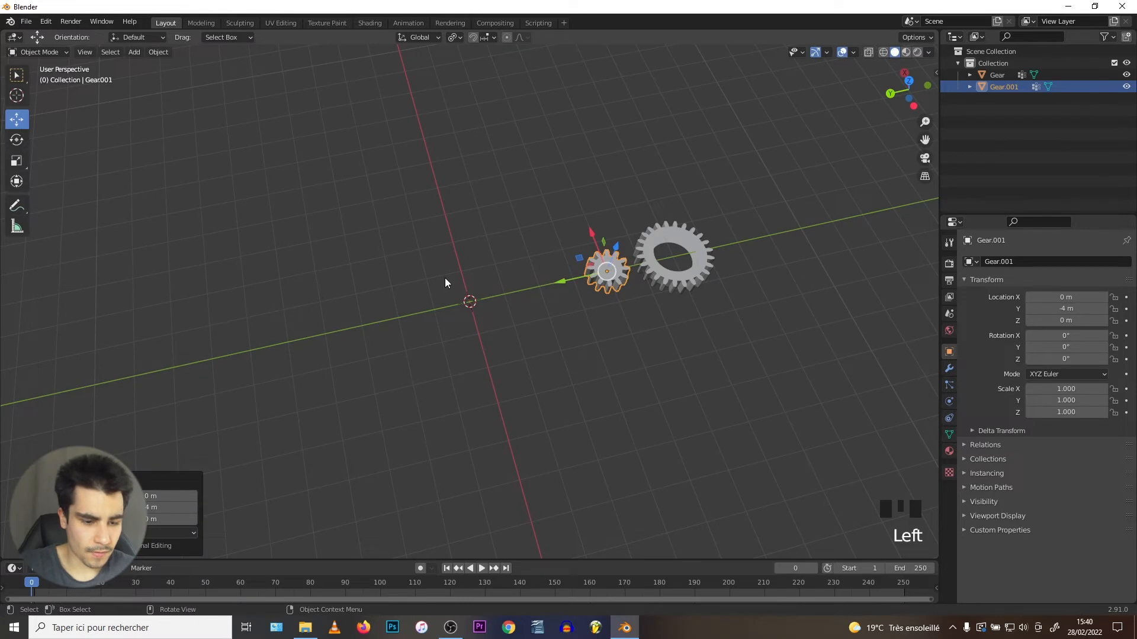
Step: Add a third gear mesh at the world origin
key("shift+a")
mouse_move(445, 278)
mouse_move(482, 528)
left_click(603, 528)
middle_click_drag(482, 353, 419, 286)
scroll(419, 286, "up", 5)
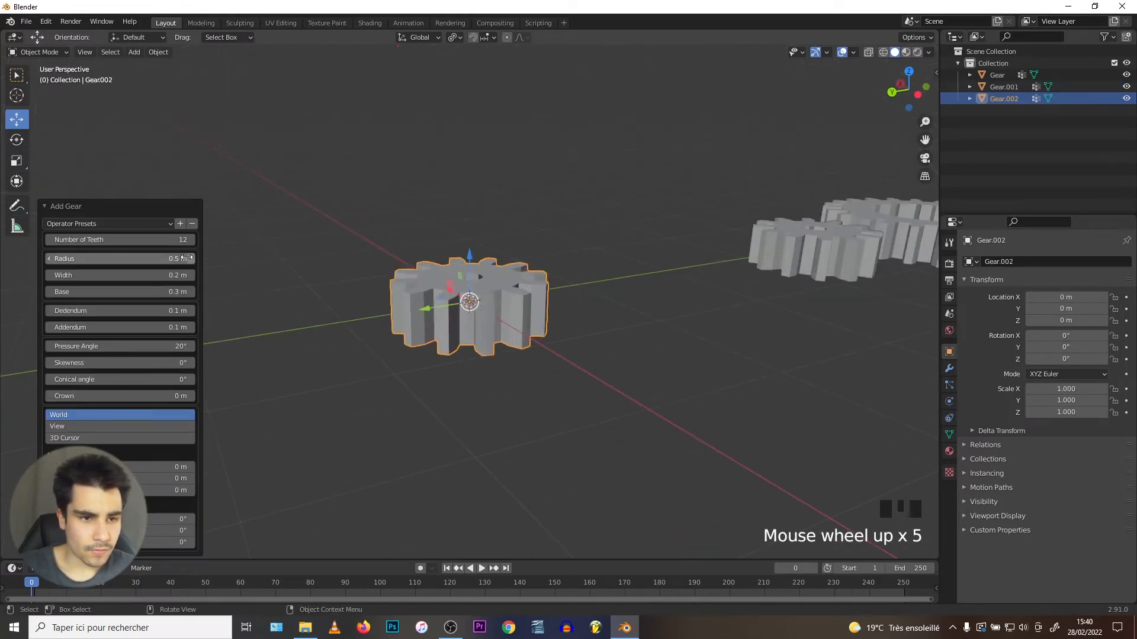
Step: Set the third gear's number of teeth to 24 and its radius to 1 m
left_click(157, 240)
type("24")
key("Return")
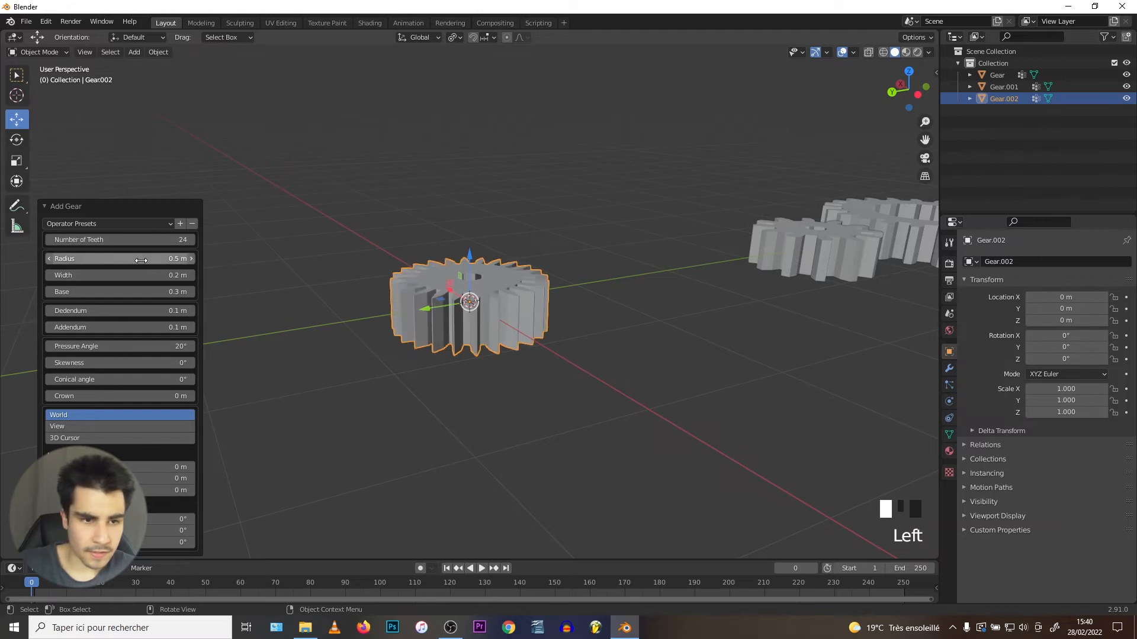
left_click(155, 259)
type("1")
key("Return")
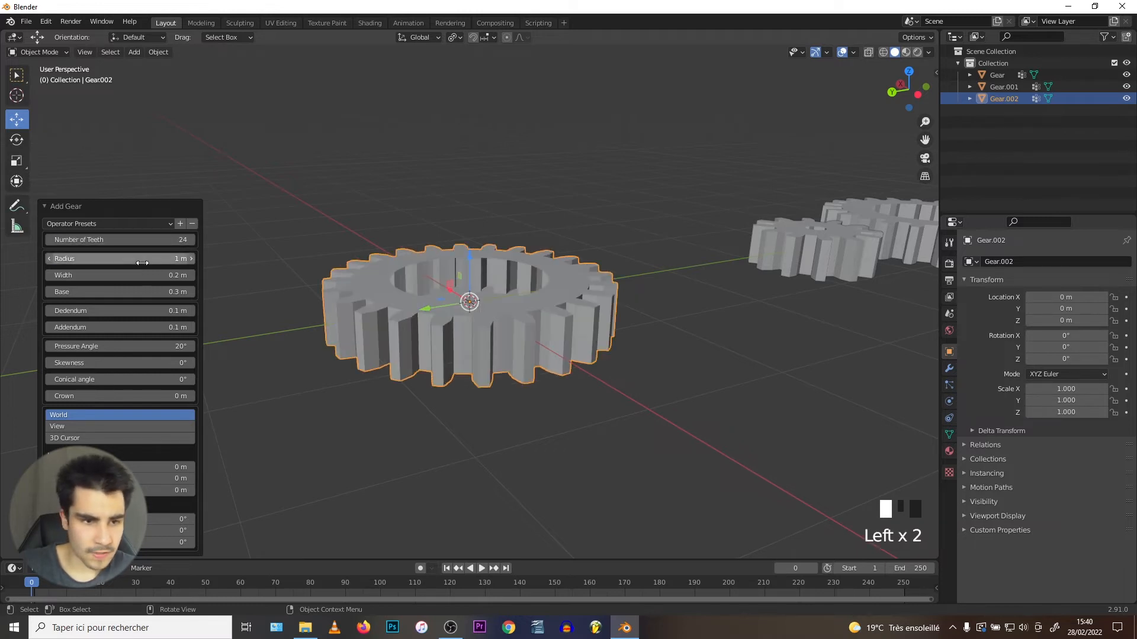
Step: Give the third gear a conical angle of 45° and move it along the X axis to 4 m
left_click_drag(89, 379, 148, 379)
left_click(100, 378)
type("45")
key("Return")
middle_click_drag(423, 299, 396, 272)
key("KP_1")
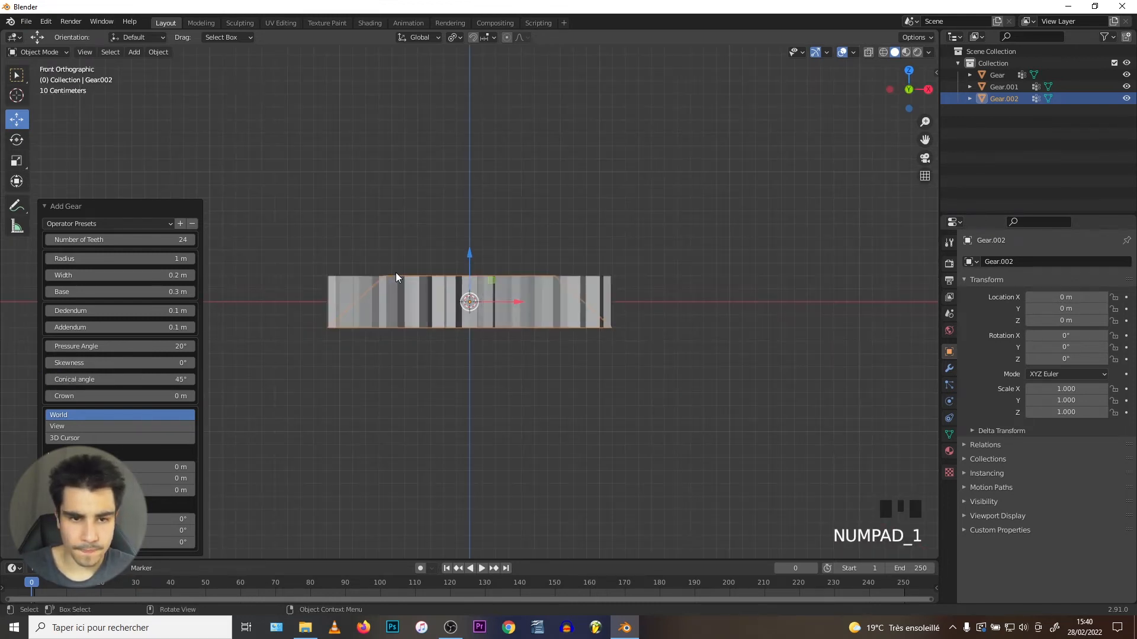
key("KP_3")
Step: Add a fourth gear mesh at the world origin
key("shift+a")
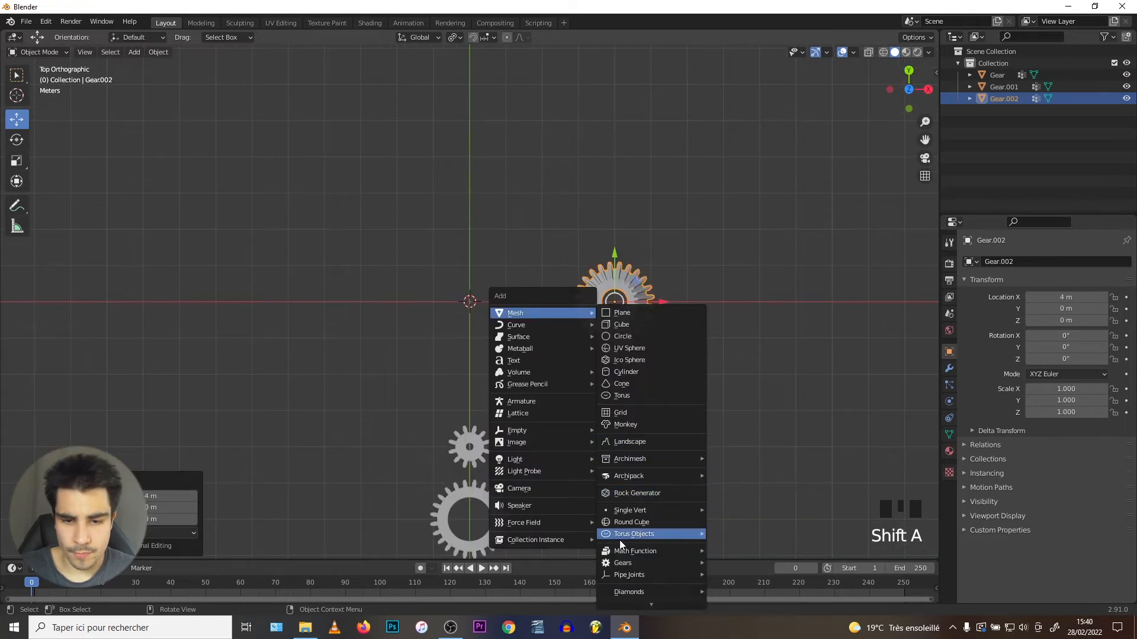
mouse_move(631, 563)
left_click(770, 563)
scroll(510, 400, "up", 2)
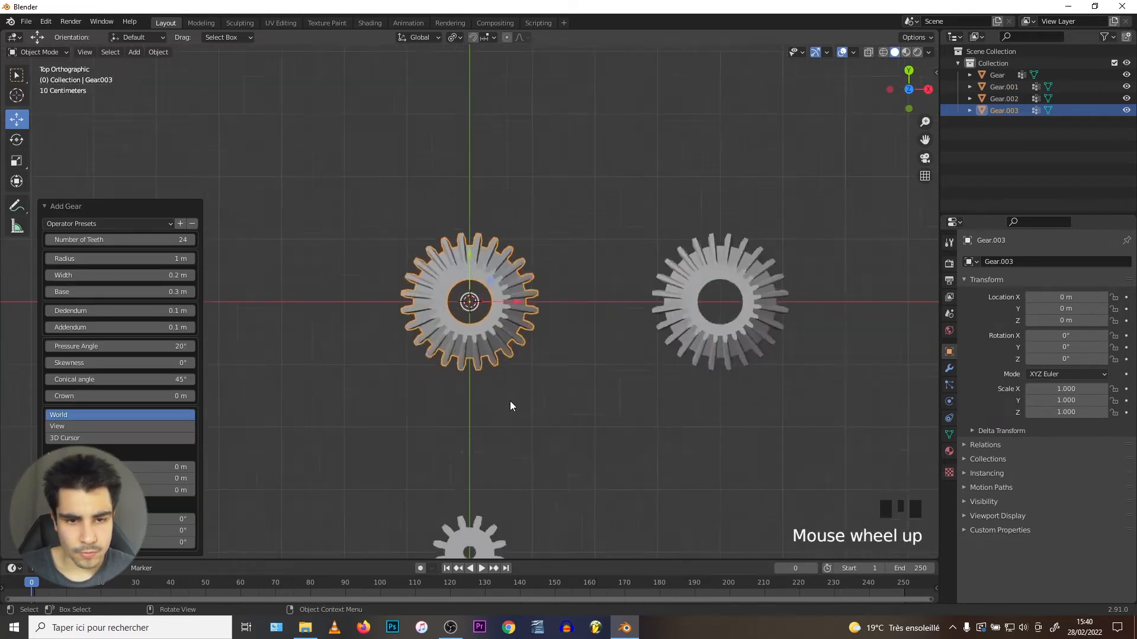
middle_click_drag(510, 401, 489, 270)
scroll(489, 270, "up", 2)
Step: Set the fourth gear's conical angle to 0° and raise its crown to 0.21 m
left_click(140, 380)
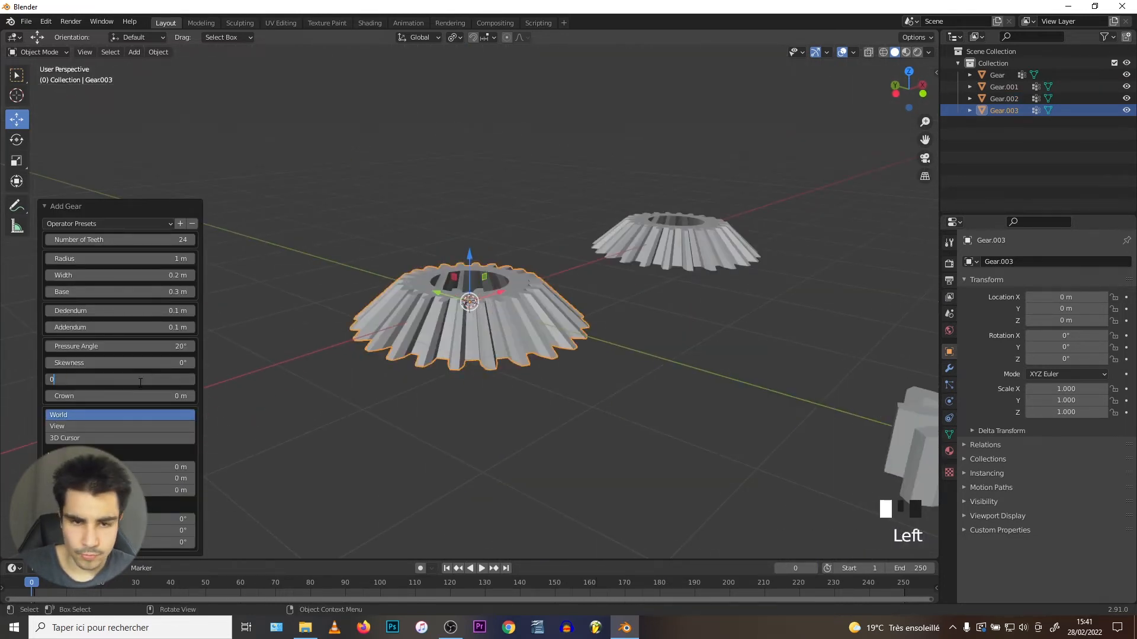
type("0")
key("Return")
left_click_drag(118, 396, 155, 396)
Step: Resize the crown gear to 12 teeth and a 0.5 m radius, with a lower crown value
left_click_drag(142, 240, 118, 240)
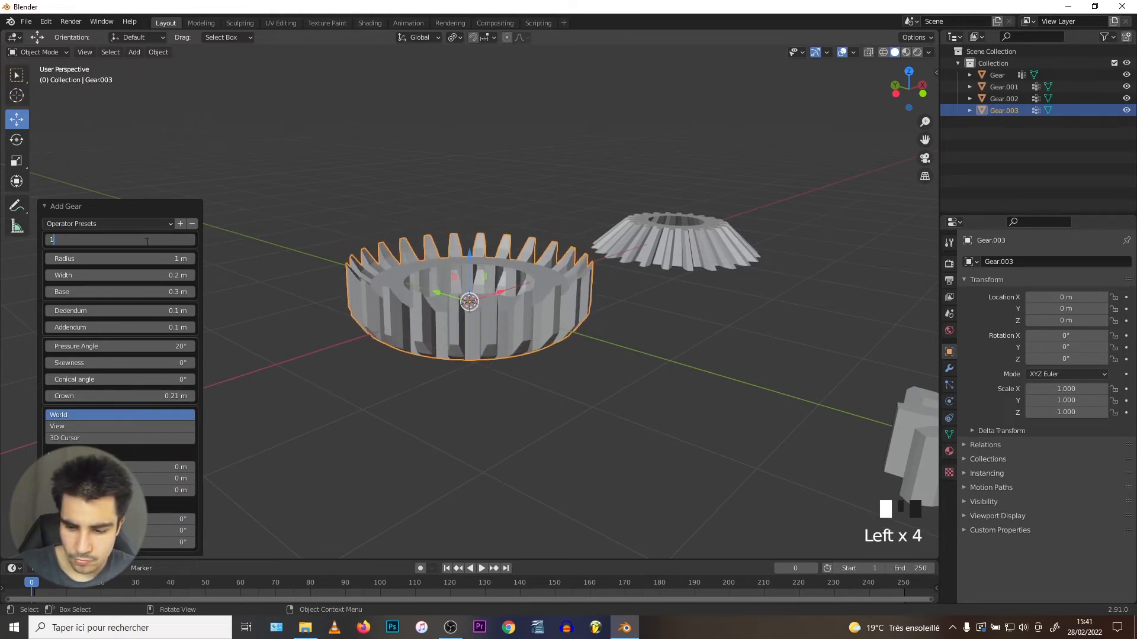
left_click(139, 257)
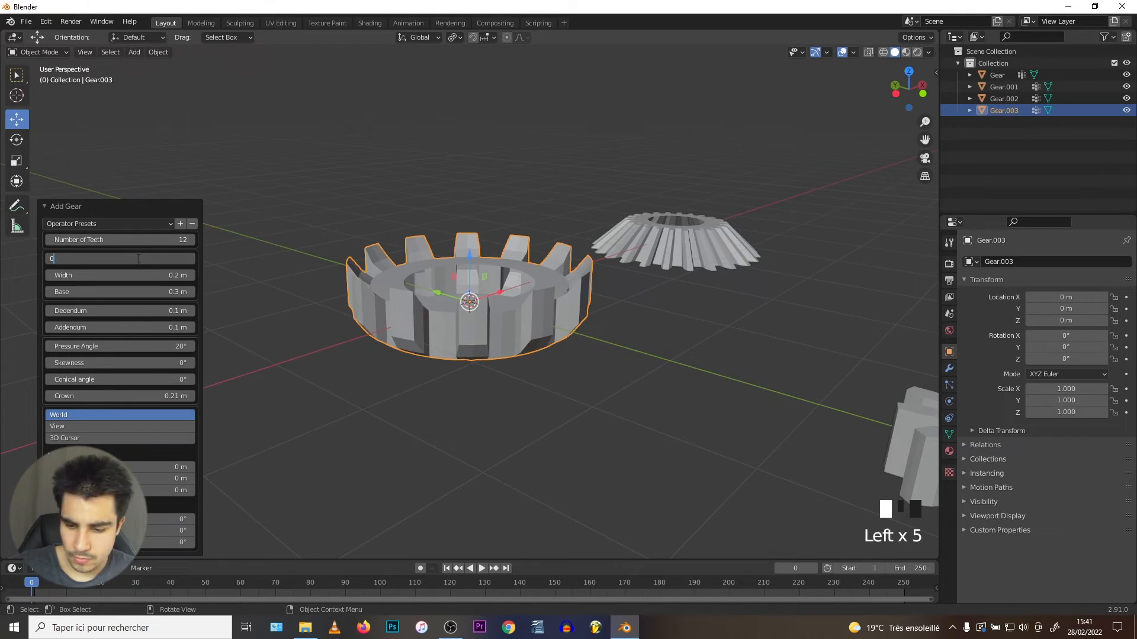
type("0.5")
key("Return")
middle_click_drag(340, 330, 383, 290)
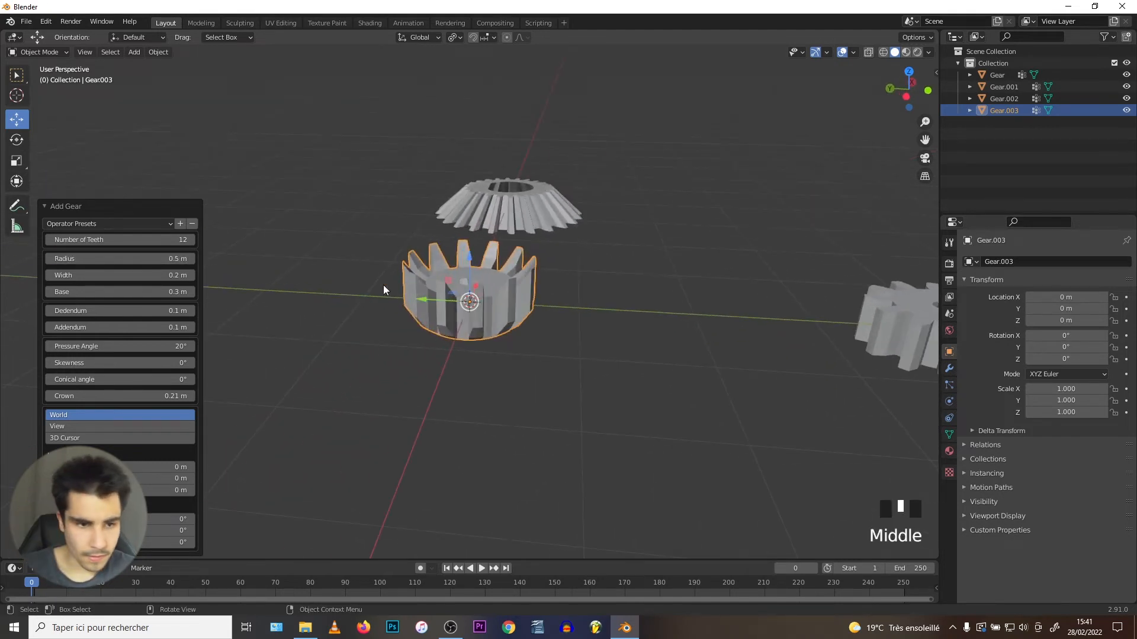
left_click_drag(146, 394, 118, 396)
Step: Select the small and large spur gears together and duplicate them in place
scroll(556, 321, "down", 3)
middle_click_drag(474, 326, 501, 314)
scroll(533, 282, "down", 3)
middle_click_drag(483, 263, 680, 293)
scroll(499, 273, "up", 1)
scroll(463, 301, "up", 3)
left_click(463, 301)
scroll(463, 300, "down", 2)
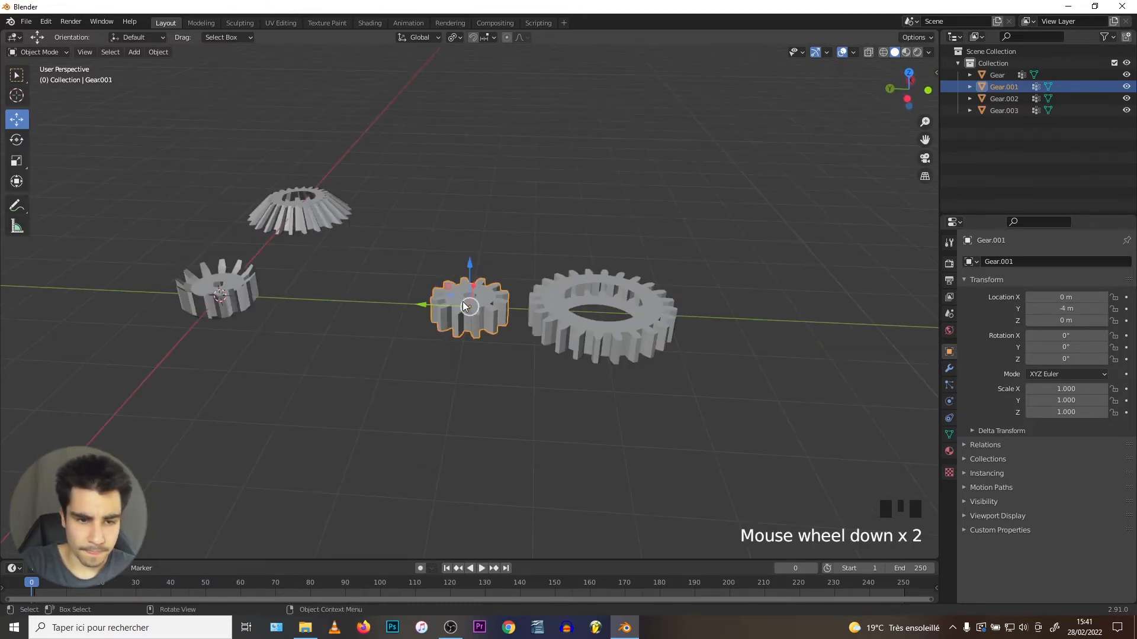
left_click(589, 317, "shift")
key("shift+d")
left_click(584, 314)
Step: Move the duplicated gear pair 5 m in the negative Y direction, undoing a first free move and using snapping instead
left_click_drag(583, 315, 769, 315)
middle_click_drag(769, 315, 662, 297, "shift")
key("ctrl+z")
left_click_drag(463, 321, 793, 319, "ctrl")
middle_click_drag(714, 320, 483, 318, "shift")
Step: Centre the small duplicate gear over the large duplicate and raise it along Z to sit on top
left_click(516, 338)
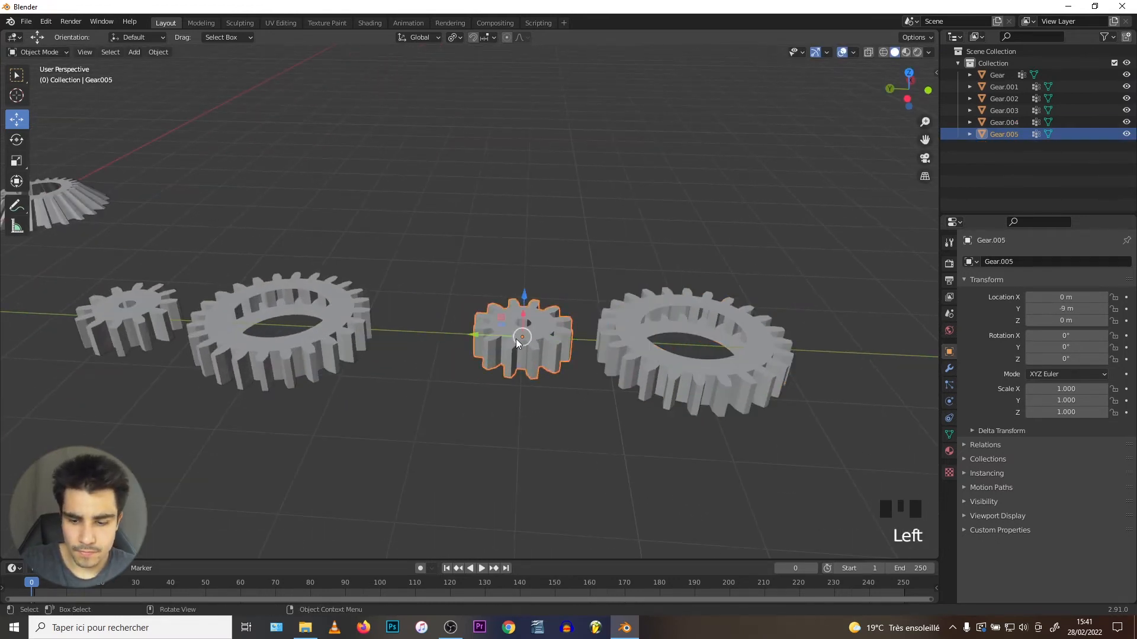
key("KP_7")
left_click_drag(403, 321, 407, 472, "ctrl")
key("KP_1")
left_click_drag(427, 246, 428, 229)
middle_click_drag(428, 229, 496, 294)
Step: Join the stacked small and large duplicate gears into a single object
left_click(585, 341, "shift")
middle_click_drag(585, 341, 404, 322, "ctrl")
key("ctrl+j")
Step: Duplicate the conical gear in place and rotate the copy 90° in the front view
left_click(272, 350)
key("KP_1")
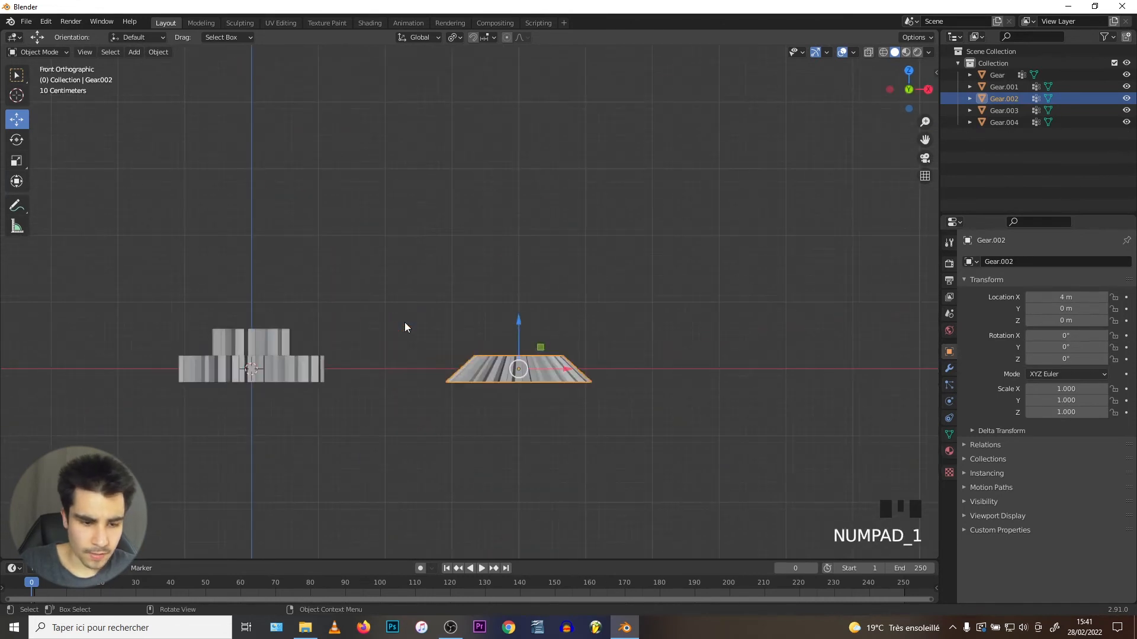
key("shift+d")
right_click(421, 330)
type("r")
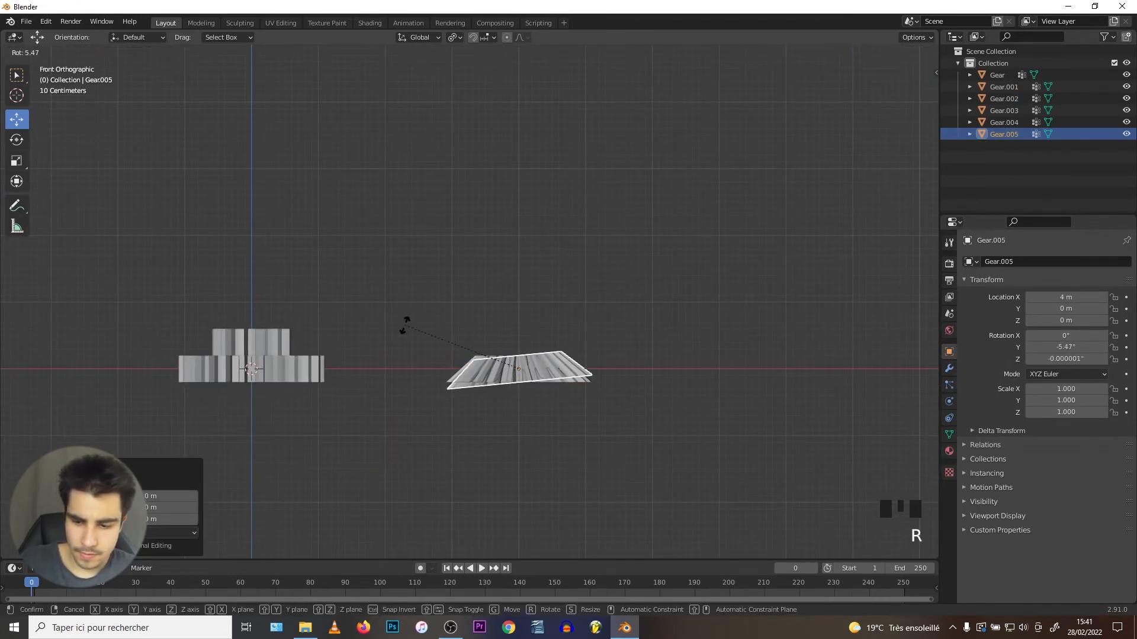
type("90")
key("Return")
Step: Move the rotated conical gear about 0.83 m along X and 0.84 m up so it meshes with the original
key("g")
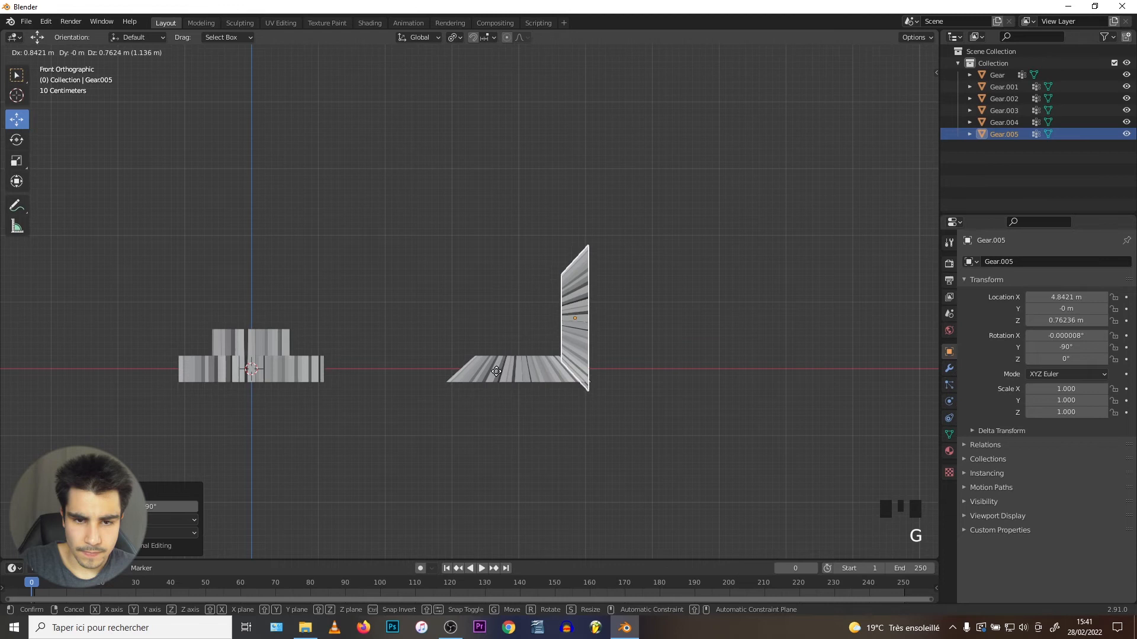
left_click(487, 370)
middle_click_drag(487, 367, 321, 248)
middle_click_drag(382, 282, 313, 257)
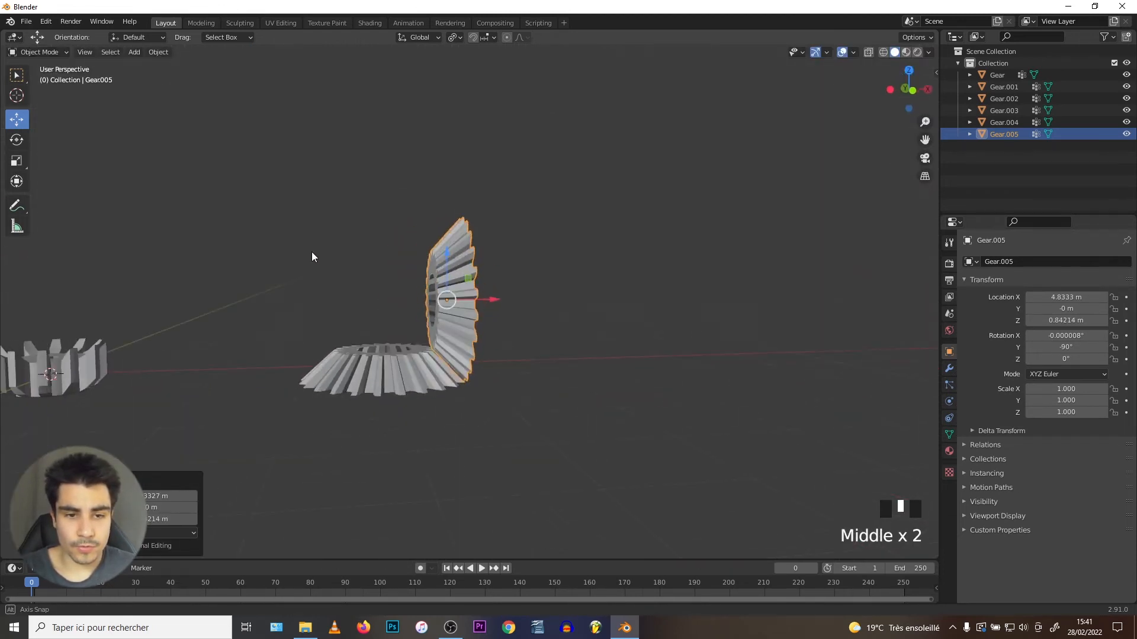
middle_click_drag(325, 326, 607, 429)
scroll(606, 429, "up", 1)
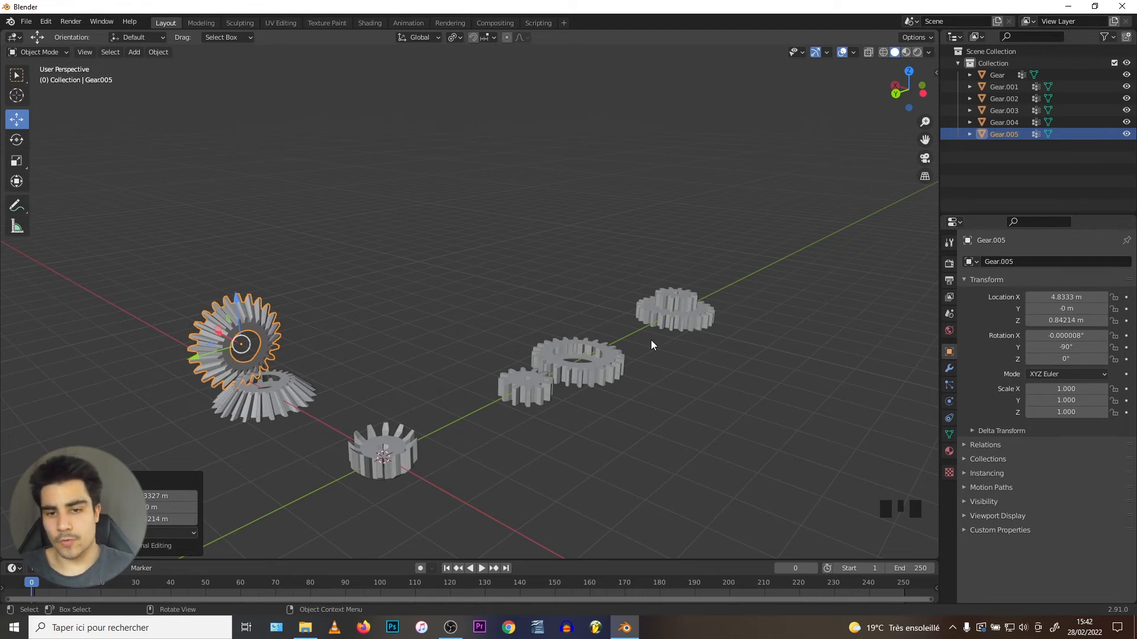
Step: Create a new material for the joined double gear and split the 3D viewport into two side-by-side areas
left_click(649, 321)
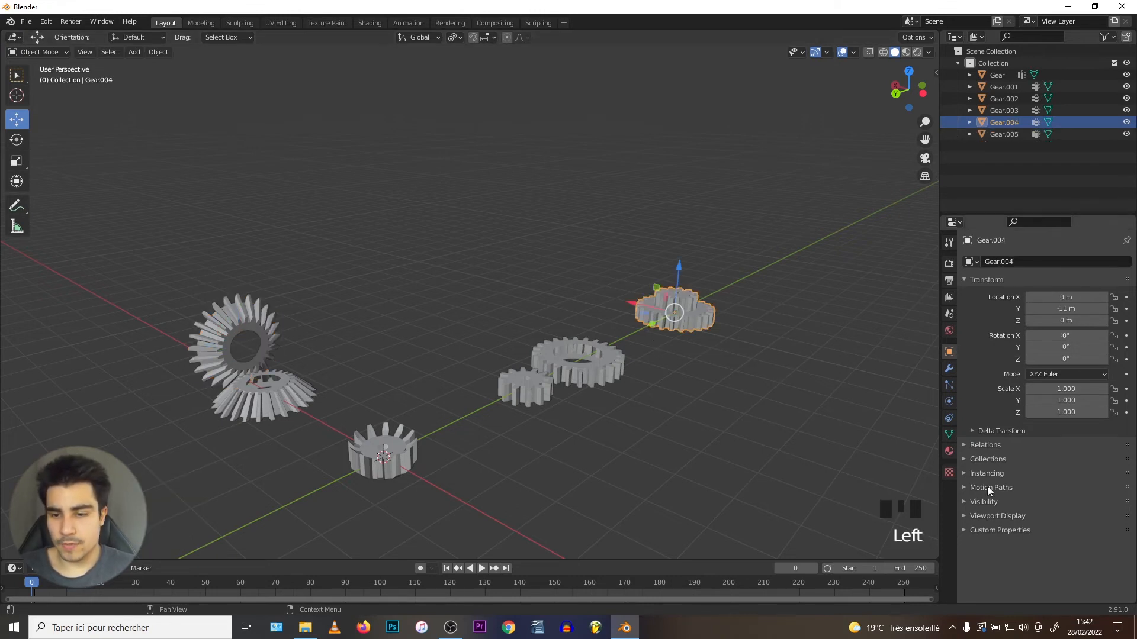
left_click(949, 453)
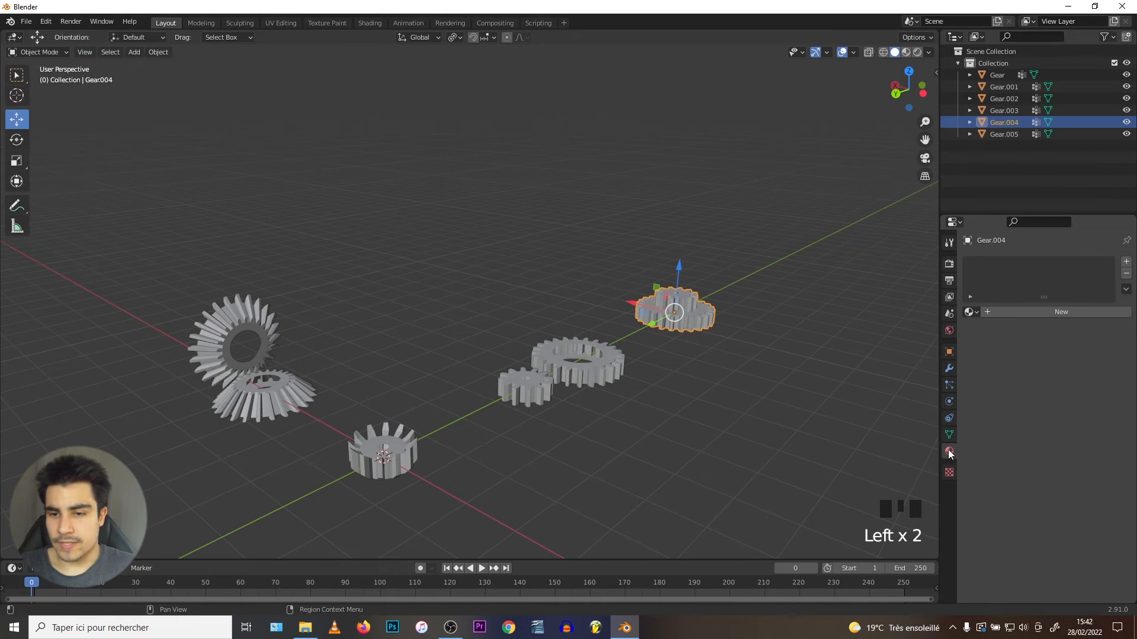
left_click(1032, 311)
left_click_drag(935, 556, 484, 550)
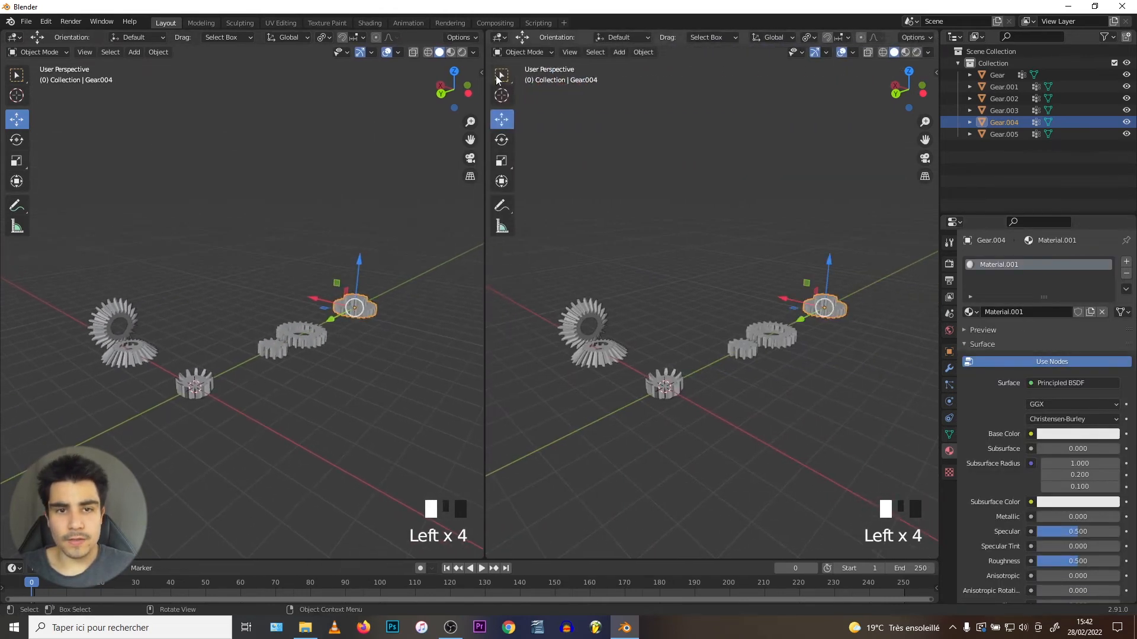
Step: Switch the second viewport area to the Shader Editor, hide its sidebar and frame the material's nodes
left_click(498, 37)
left_click(508, 138)
left_click(611, 212)
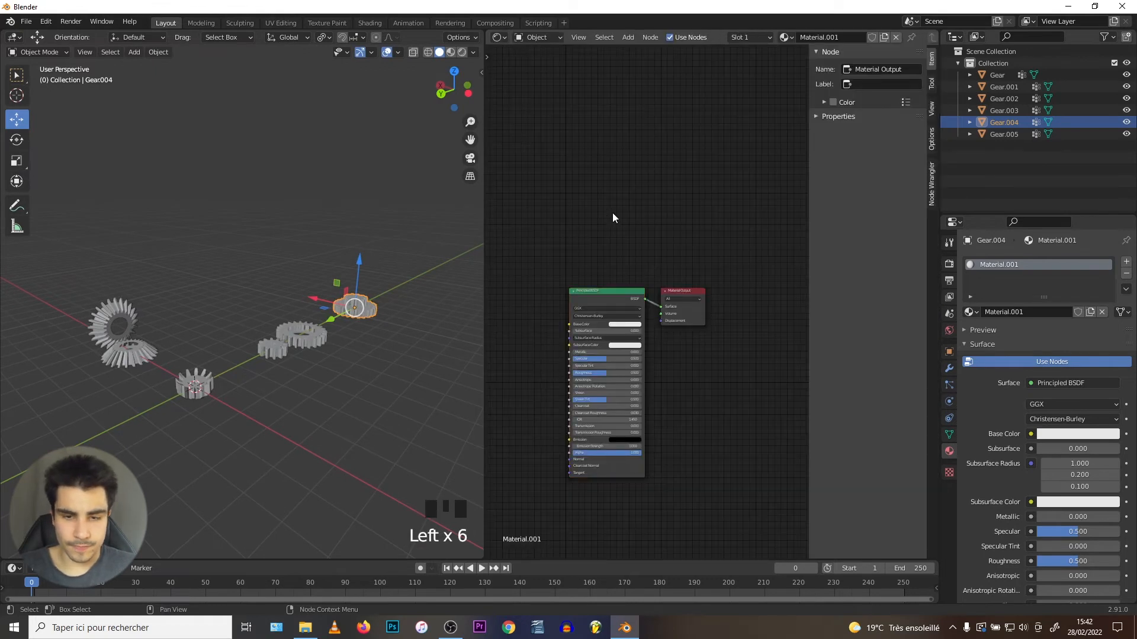
key("n")
middle_click_drag(609, 239, 660, 215)
scroll(660, 215, "up", 1)
left_click(877, 224)
scroll(704, 253, "up", 1)
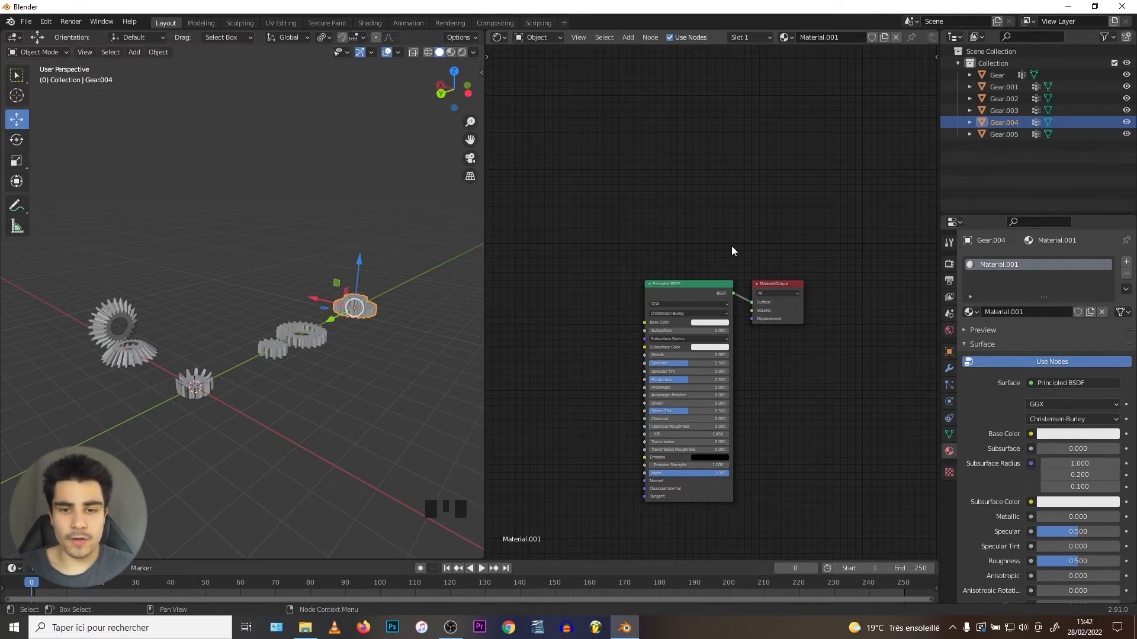
Step: Start the Principled Texture Setup on the Principled BSDF node and browse to E:\image 2\METAL\metal smooth
left_click(670, 290)
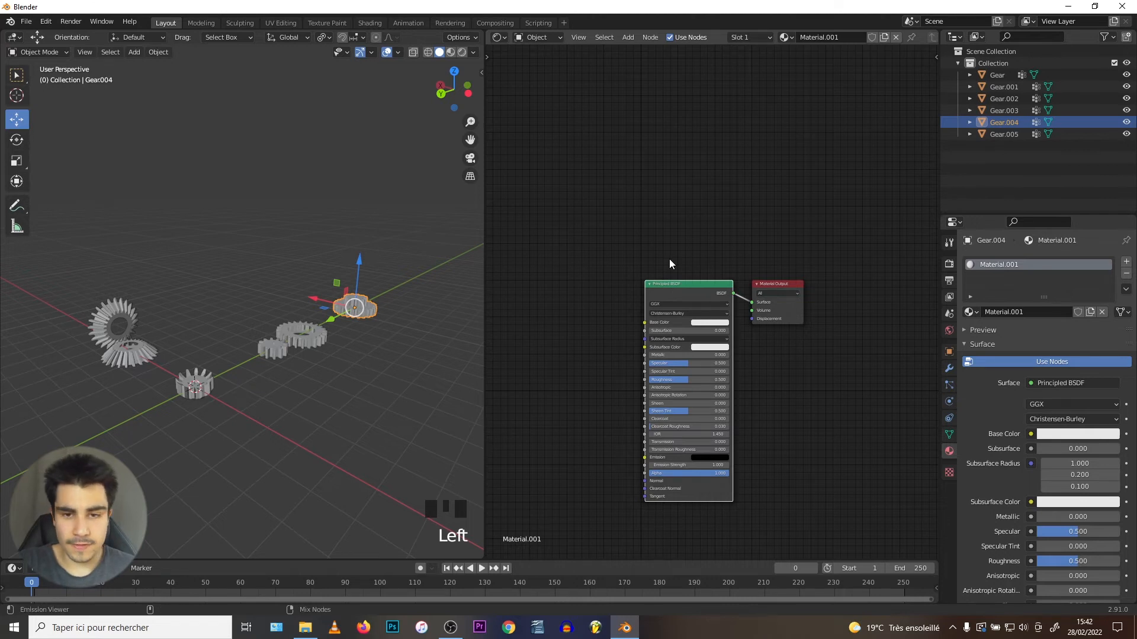
key("ctrl+shift+t")
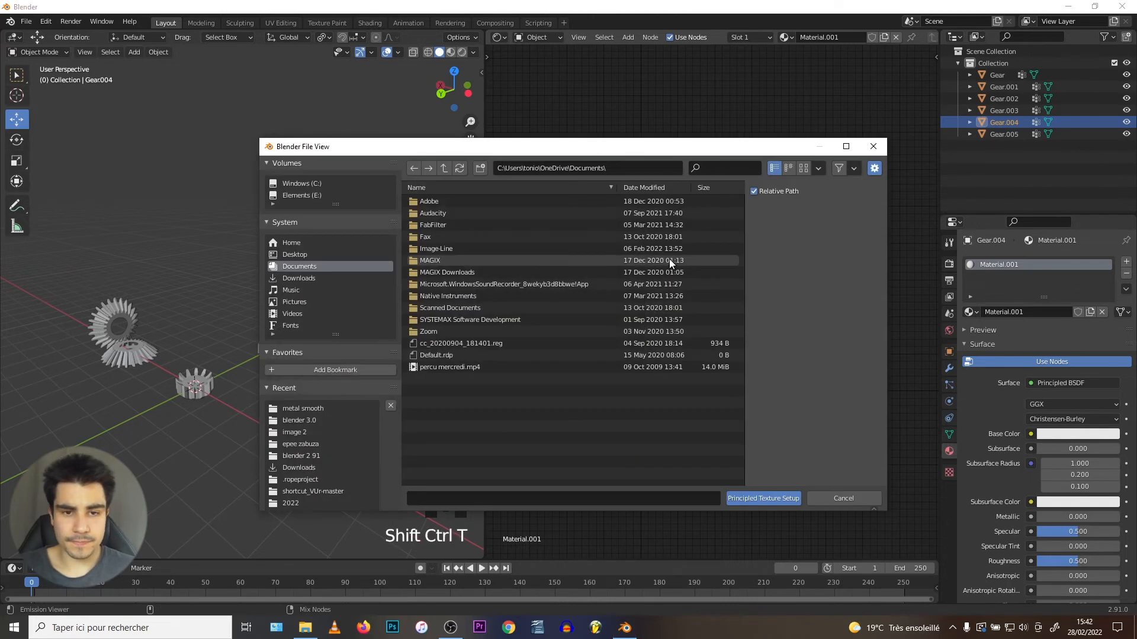
left_click(292, 197)
double_click(433, 355)
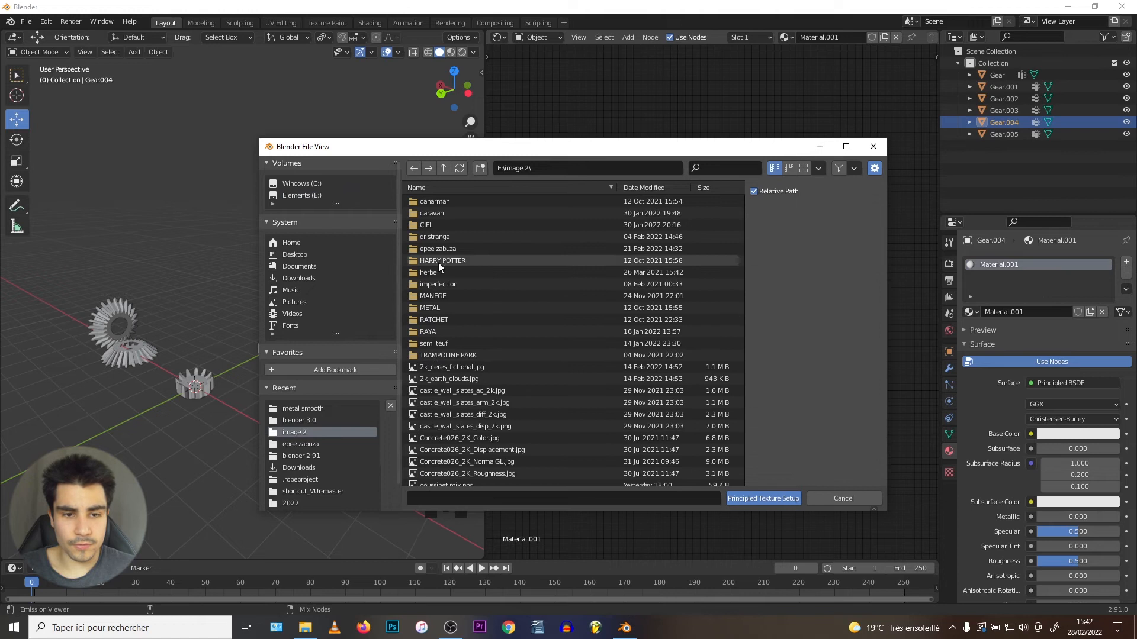
double_click(430, 307)
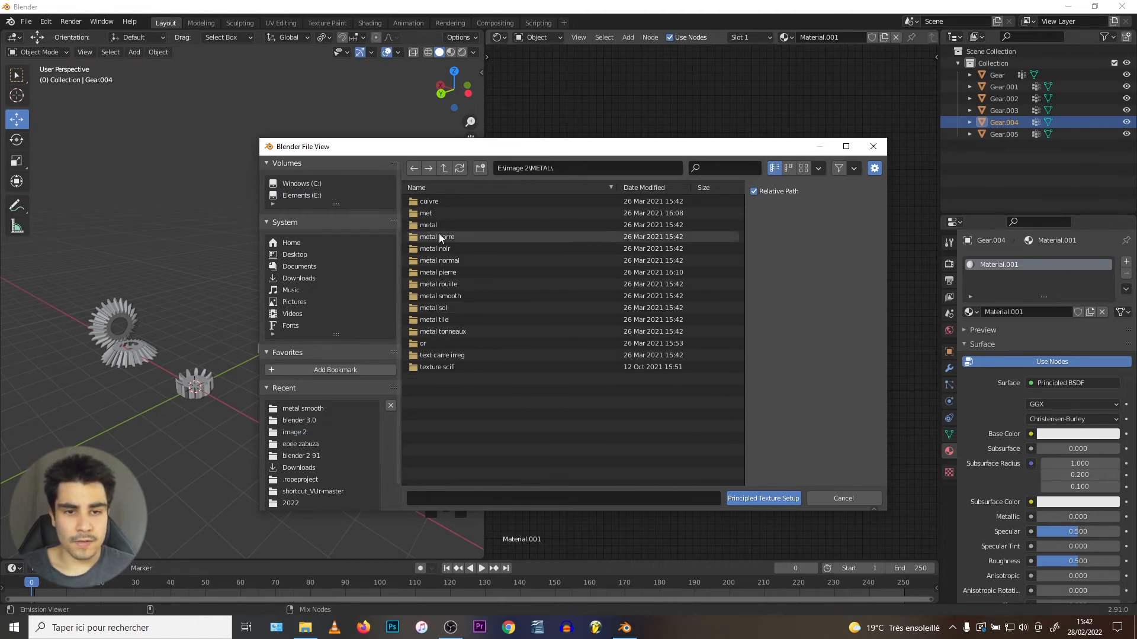
double_click(436, 296)
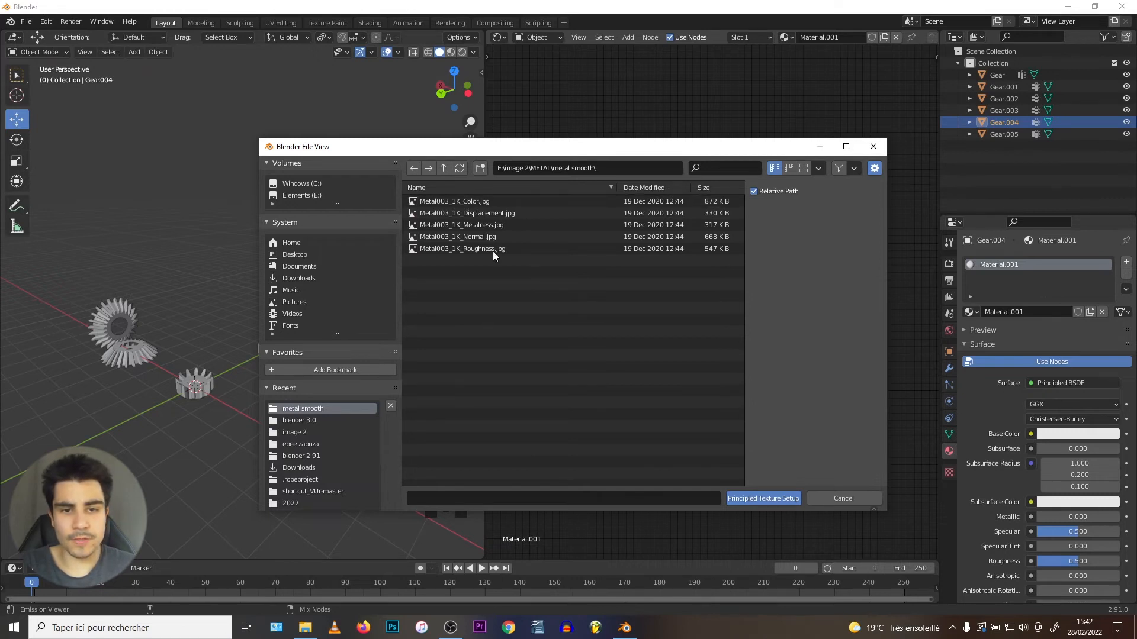
Step: Load the Metal003_1K Color, Metalness, Normal and Roughness images into the material through the Principled Texture Setup
left_click(464, 201)
left_click(468, 226, "shift")
left_click(468, 237, "shift")
left_click(471, 249, "shift")
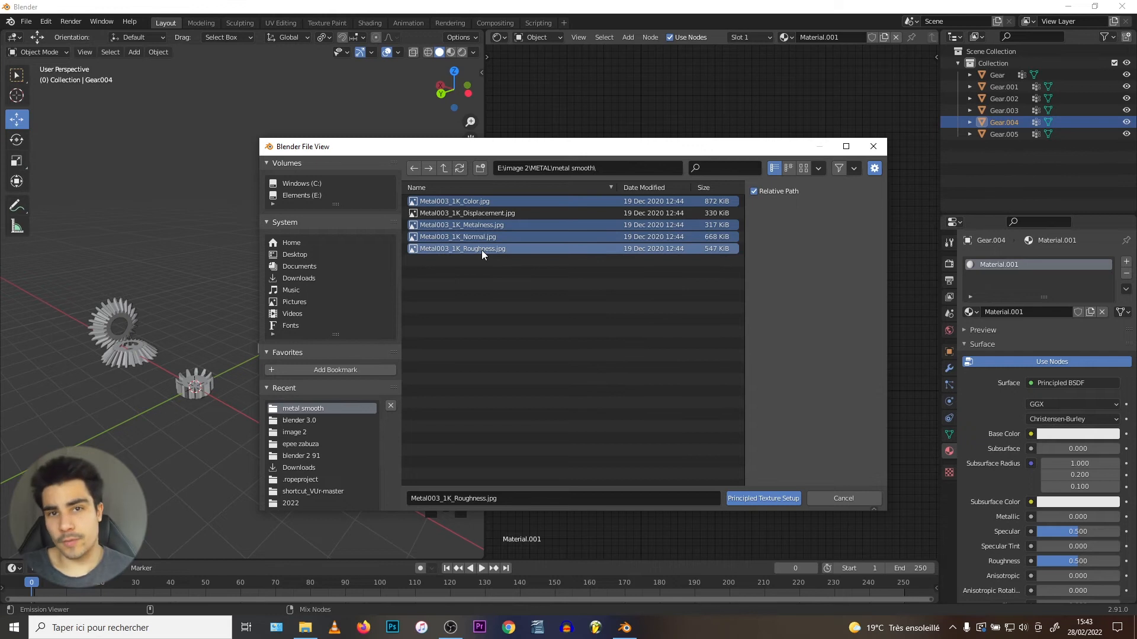
left_click(749, 500)
middle_click_drag(578, 264, 651, 213)
scroll(678, 244, "down", 3)
left_click(700, 190)
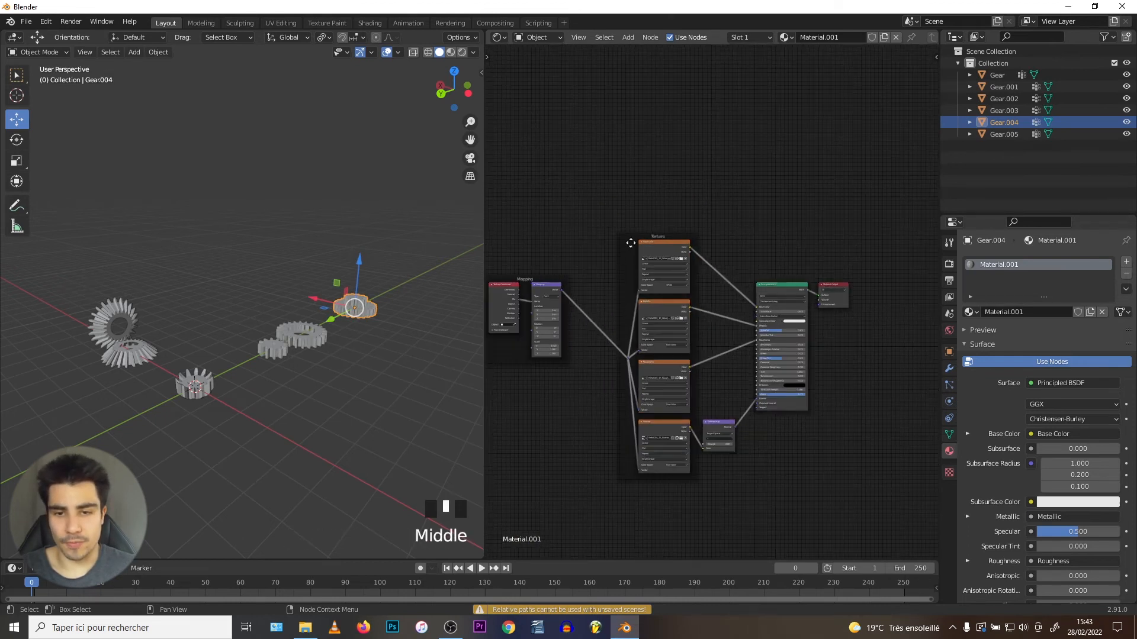
Step: Replace the Metallic texture node's image with Metal003_1K_Metalness.jpg and show the material preview
scroll(660, 201, "up", 3)
scroll(681, 264, "up", 4)
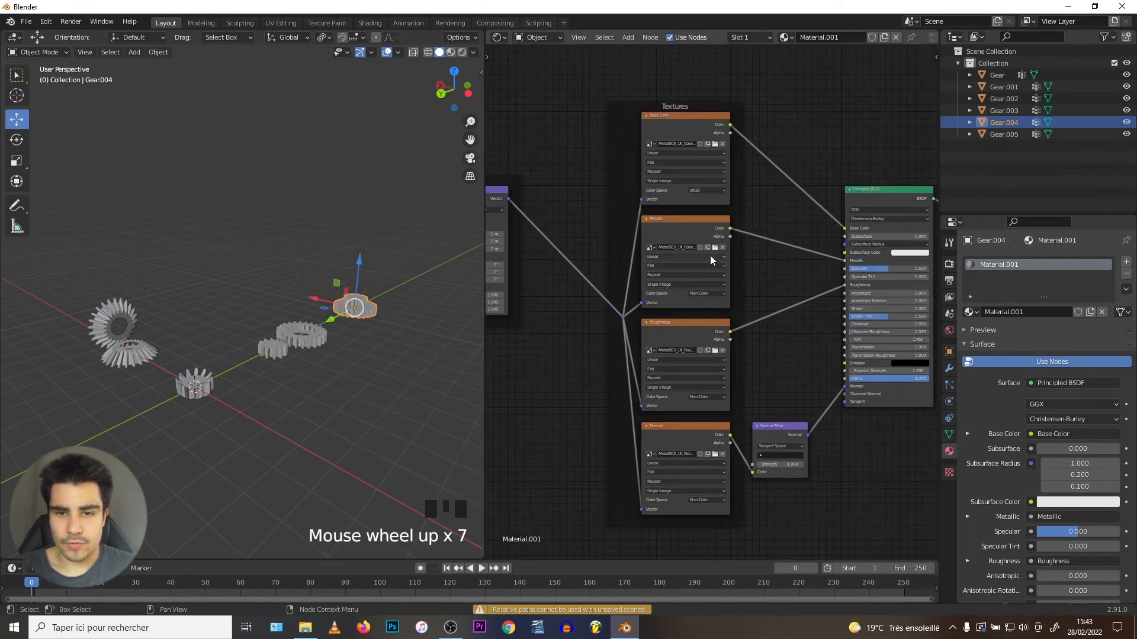
left_click(716, 247)
left_click(468, 224)
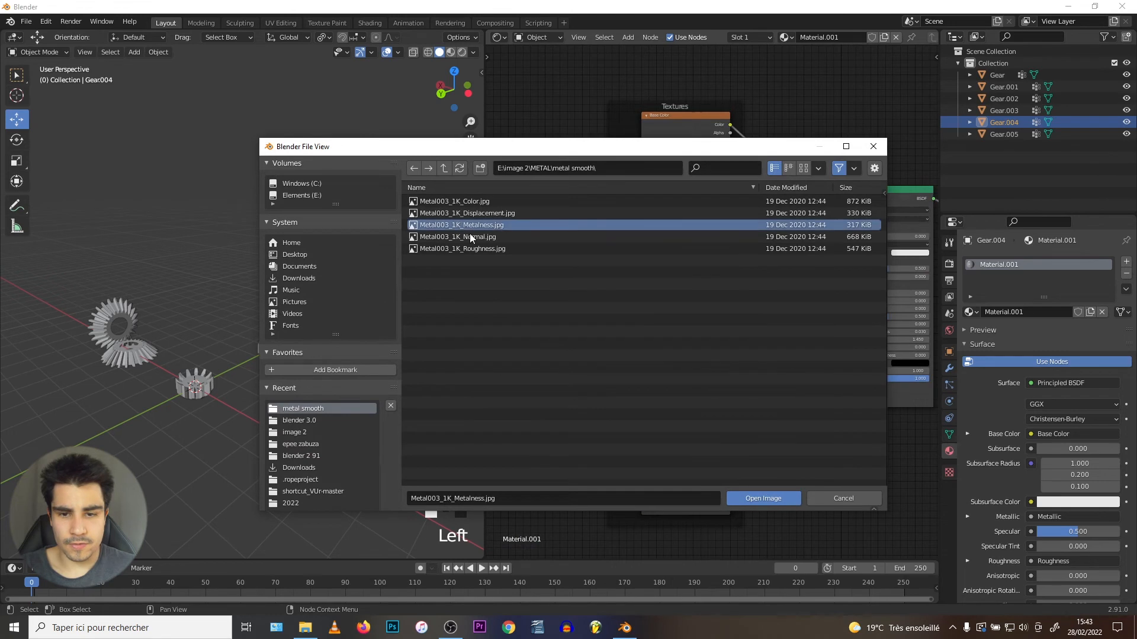
left_click(746, 498)
left_click(983, 330)
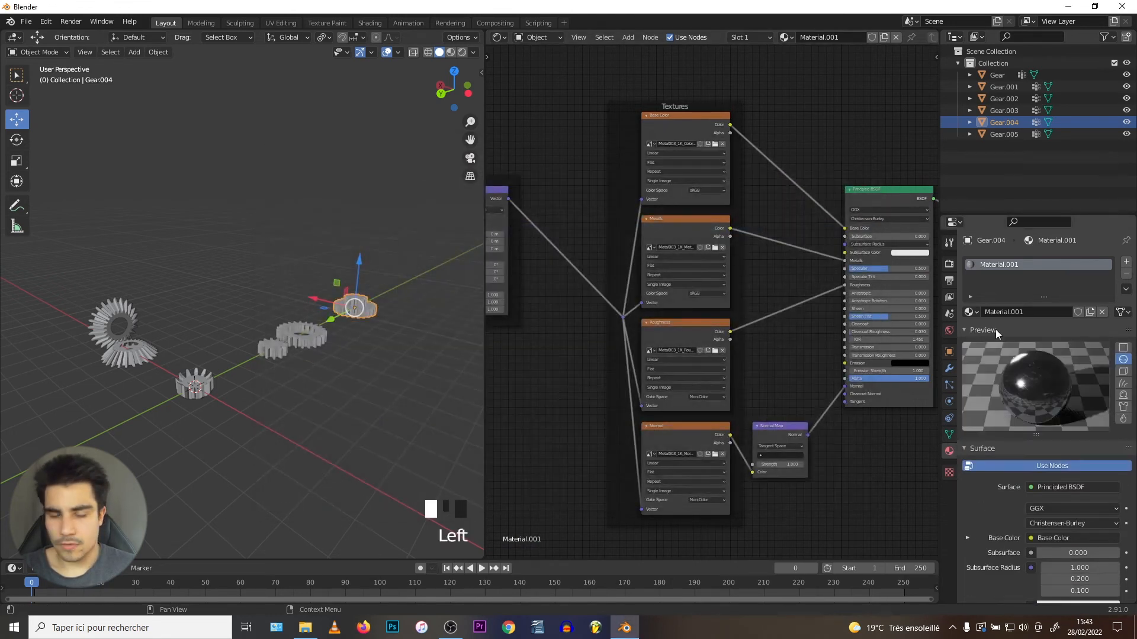
Step: Save the scene as engrenage.blend in the blender 3.0 folder
scroll(357, 336, "up", 2)
middle_click_drag(382, 328, 224, 352, "shift")
left_click(26, 21)
left_click(45, 107)
double_click(530, 260)
Step: Display the 3D viewport in Material Preview shading to check the metal on the double gear
scroll(246, 334, "up", 3)
key("z")
left_click(254, 379)
scroll(254, 364, "up", 3)
scroll(254, 363, "down", 7)
scroll(384, 399, "down", 5)
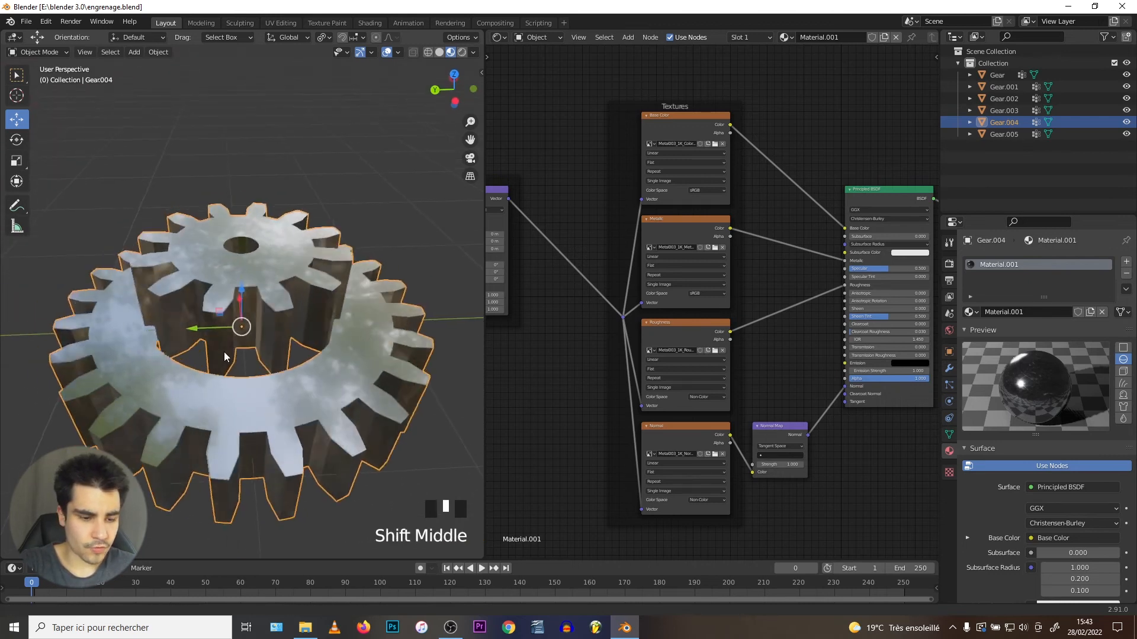
Step: Unwrap the whole double gear mesh with Smart UV Project
scroll(224, 351, "down", 2)
key("Tab")
key("u")
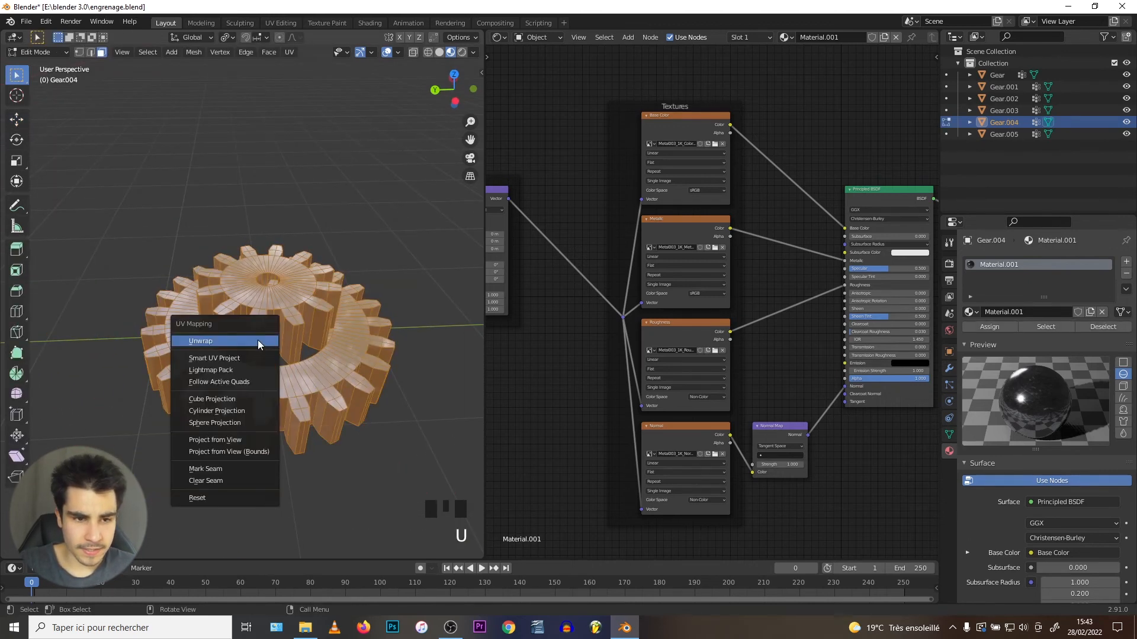
left_click(215, 357)
left_click(198, 451)
key("Tab")
Step: Set the Mapping node's X and Y scale to 2
middle_click_drag(218, 428, 278, 299)
scroll(201, 385, "down", 1)
scroll(191, 354, "up", 4)
scroll(602, 259, "up", 6)
left_click(600, 294)
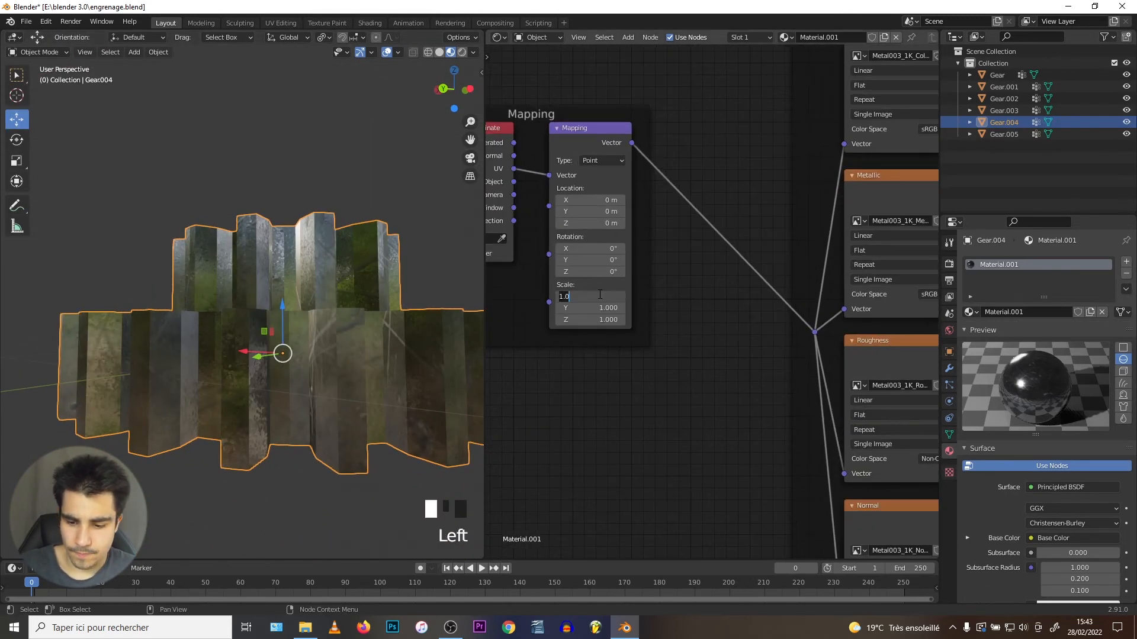
type("2")
key("Return")
type("2")
key("Return")
Step: Assign Material.001 to the large ring gear and to the small gear meshing with it
middle_click_drag(340, 316, 227, 320)
scroll(240, 316, "down", 7)
scroll(239, 302, "up", 2)
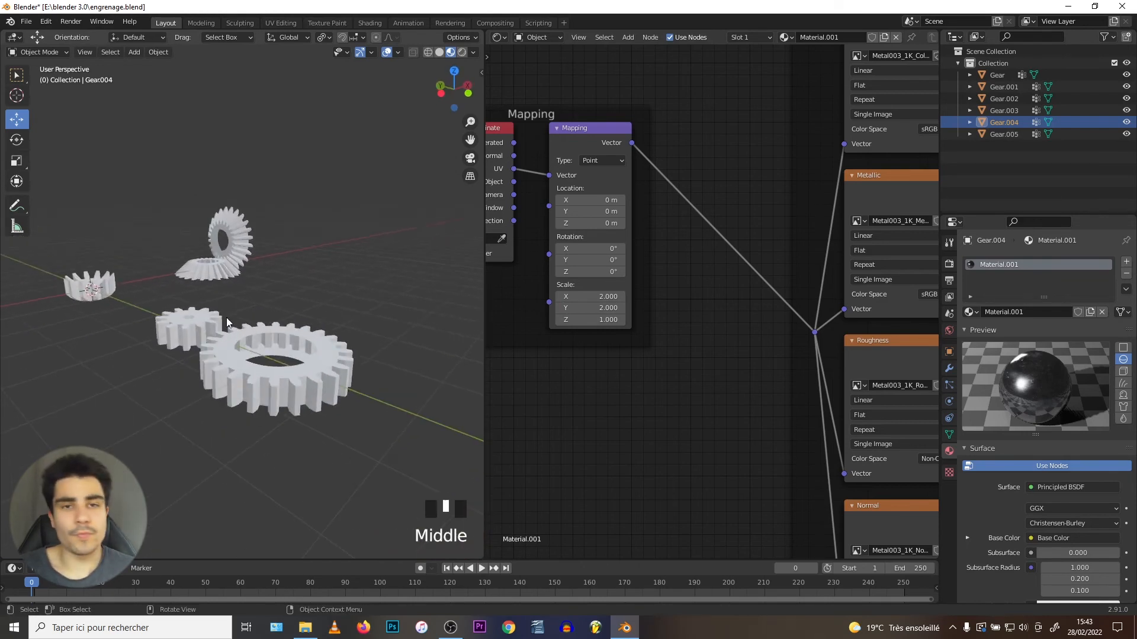
left_click(214, 350)
left_click(971, 312)
left_click(1003, 340)
left_click(192, 329)
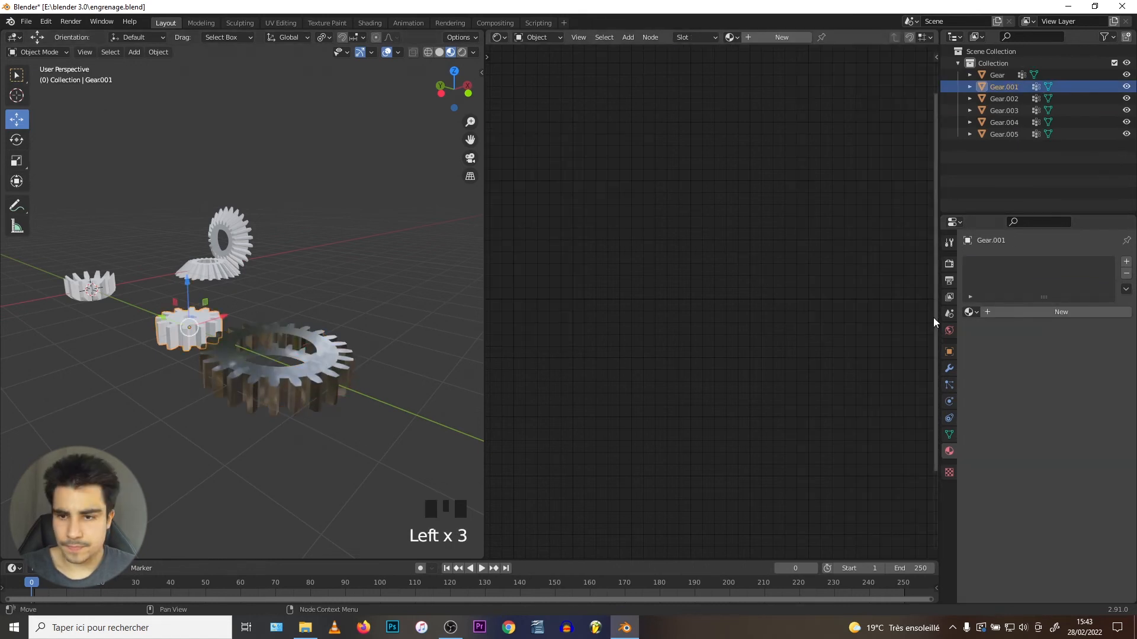
left_click(971, 312)
left_click(1003, 340)
Step: Assign Material.001 to the gear at the origin and to both conical gears
left_click(89, 287)
left_click(971, 312)
left_click(1004, 341)
left_click(207, 271)
left_click(971, 312)
left_click(1003, 341)
left_click(236, 237)
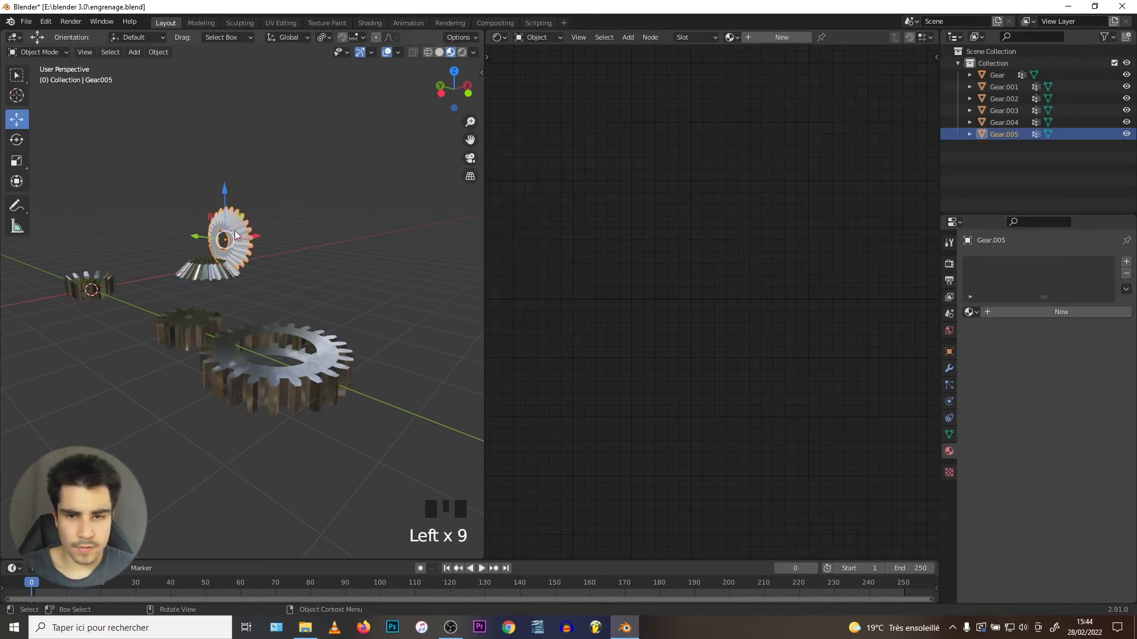
left_click(971, 312)
Step: Unwrap the large ring gear and the small gear meshing with it using Smart UV Project
left_click(237, 372)
key("Tab")
key("u")
left_click(273, 369)
left_click(249, 451)
key("Tab")
left_click(187, 336)
key("Tab")
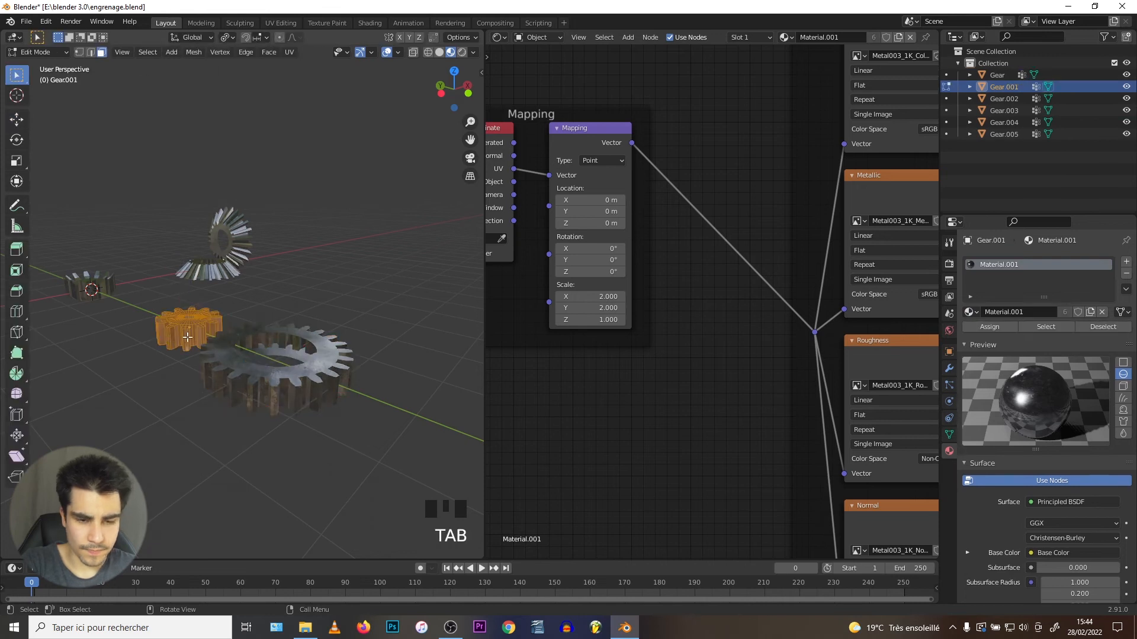
Step: Unwrap the gear at the origin with Smart UV Project
left_click(84, 295)
key("Tab")
key("u")
left_click(83, 293)
left_click(91, 379)
key("Tab")
Step: Unwrap both conical gears with Smart UV Project and look over the textured gears
left_click(218, 275)
key("Tab")
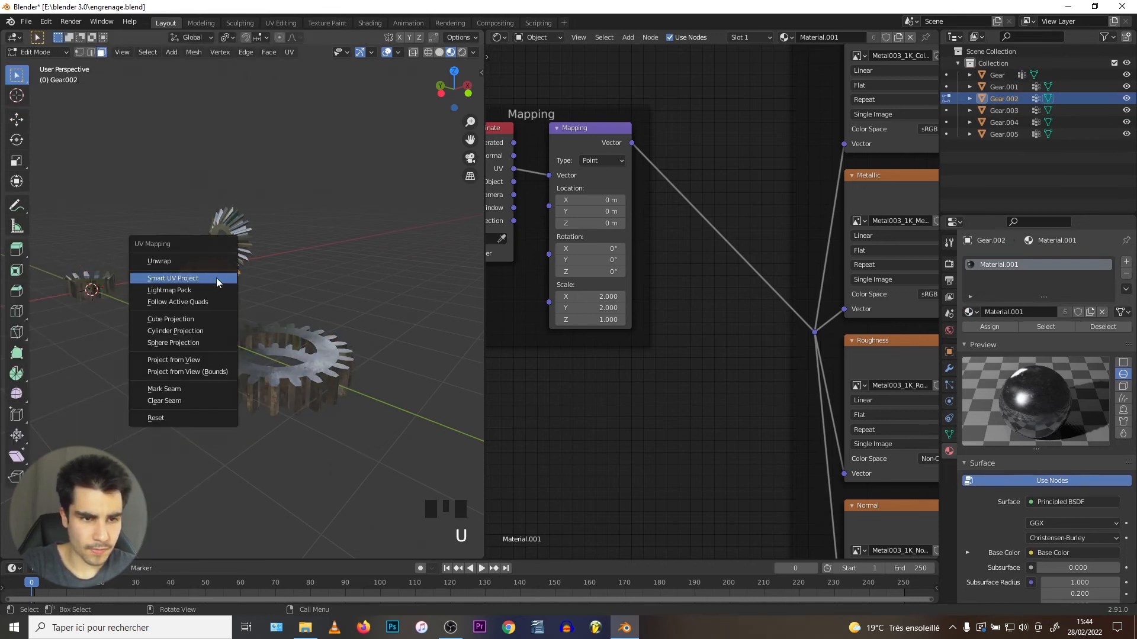
key("Tab")
key("u")
left_click(238, 245)
left_click(241, 327)
key("Tab")
middle_click_drag(237, 326, 332, 323)
middle_click_drag(160, 305, 232, 329, "shift")
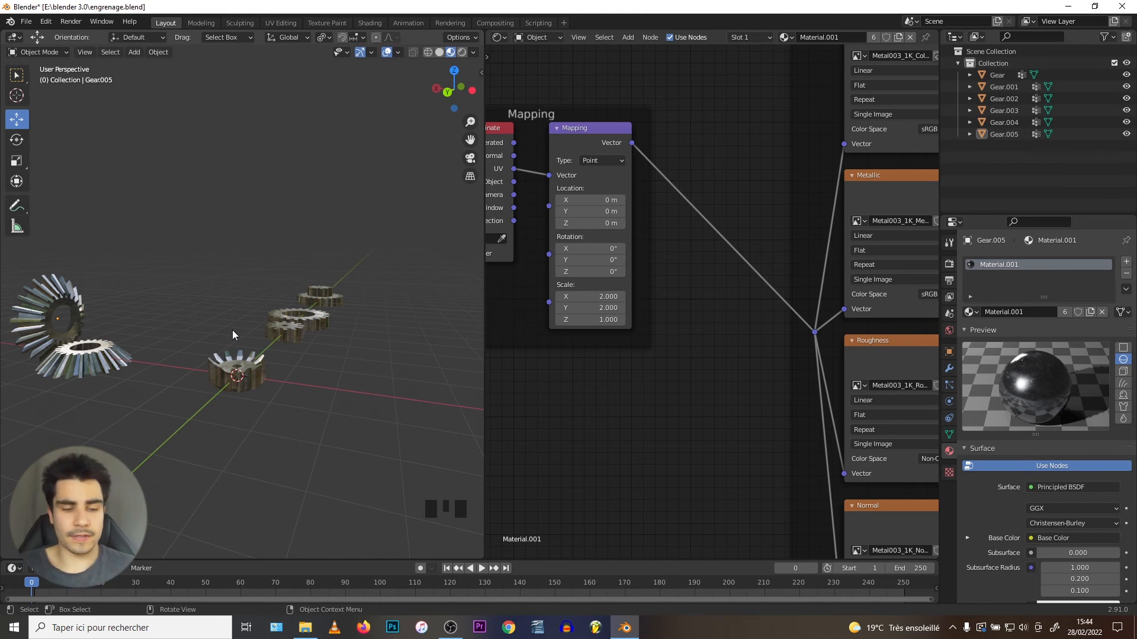
middle_click_drag(233, 331, 275, 335)
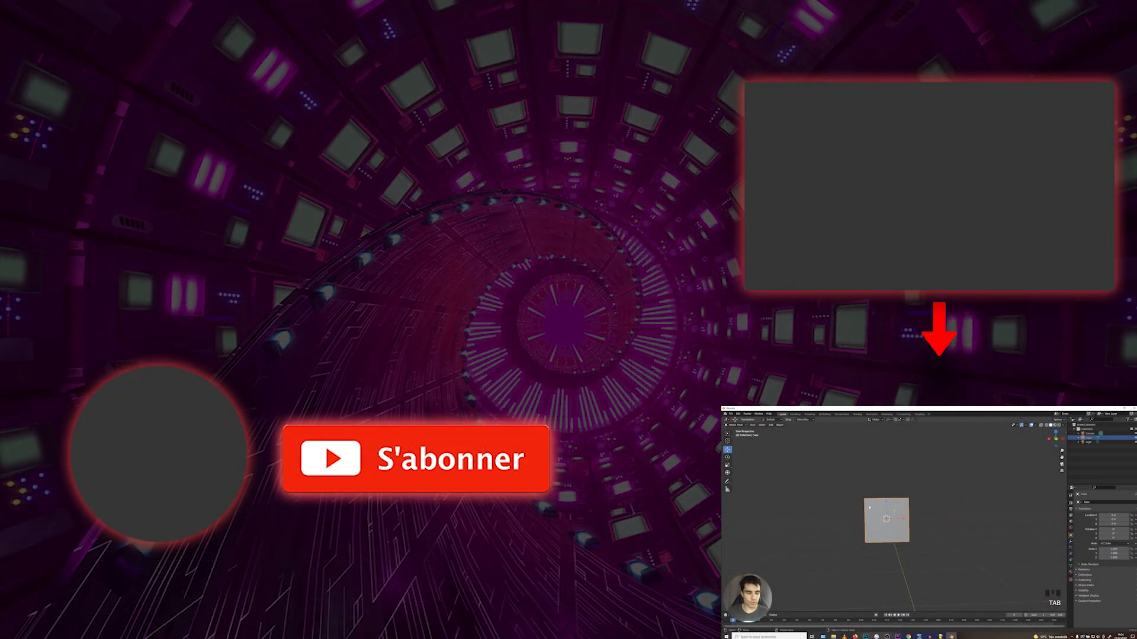
key("s")
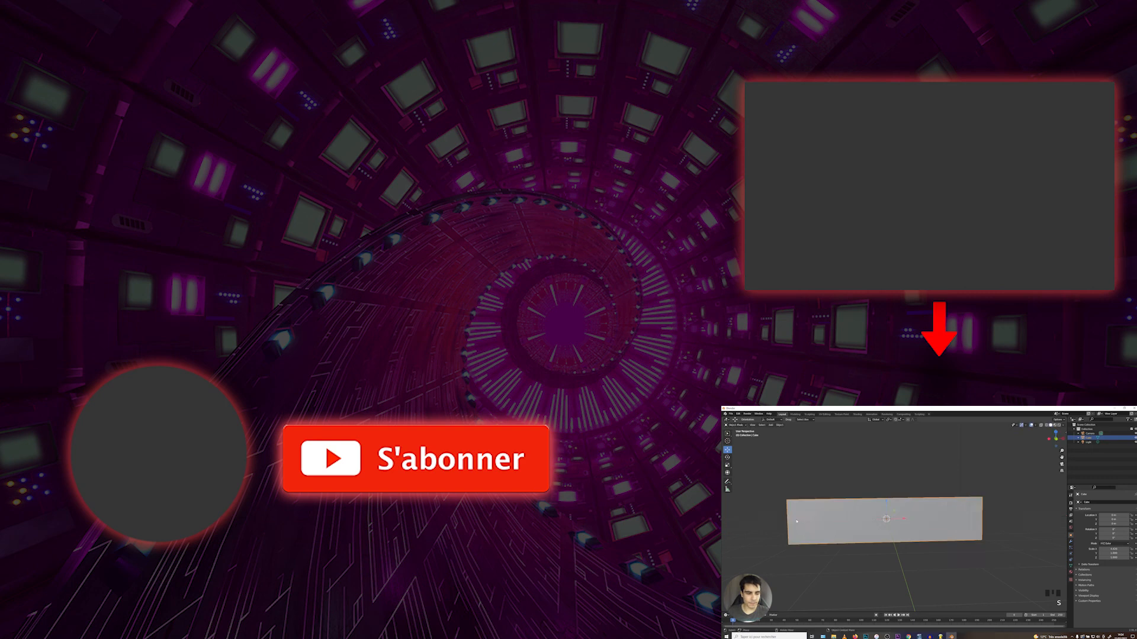
key("Tab")
middle_click_drag(978, 503, 965, 515)
middle_click_drag(965, 514, 924, 523, "shift")
key("ctrl+b")
scroll(888, 524, "up", 8)
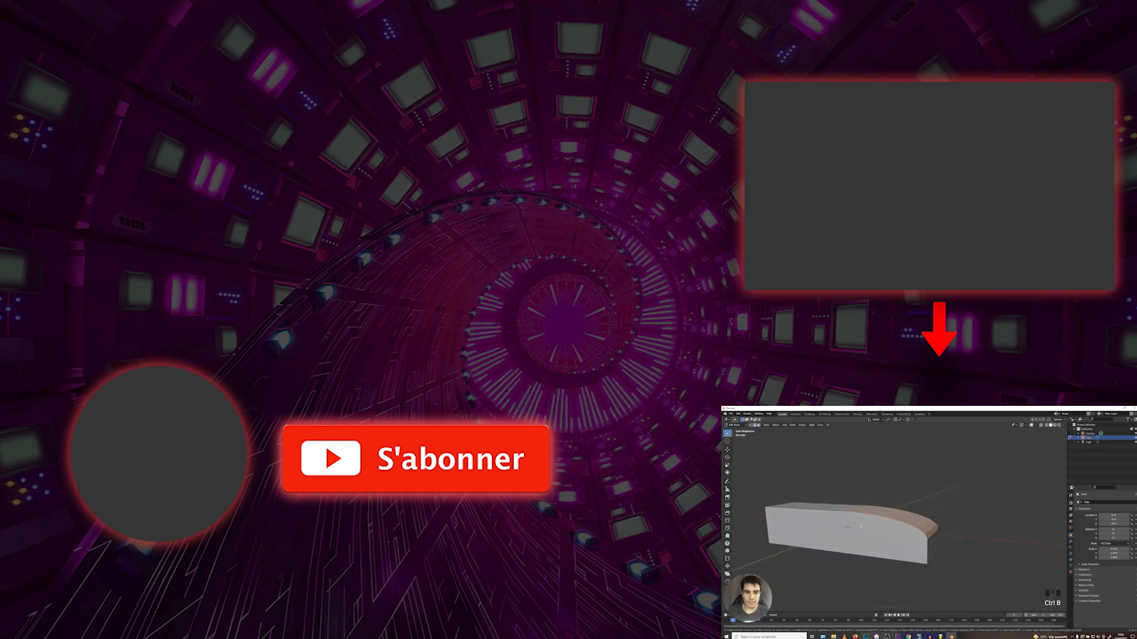
left_click(826, 527)
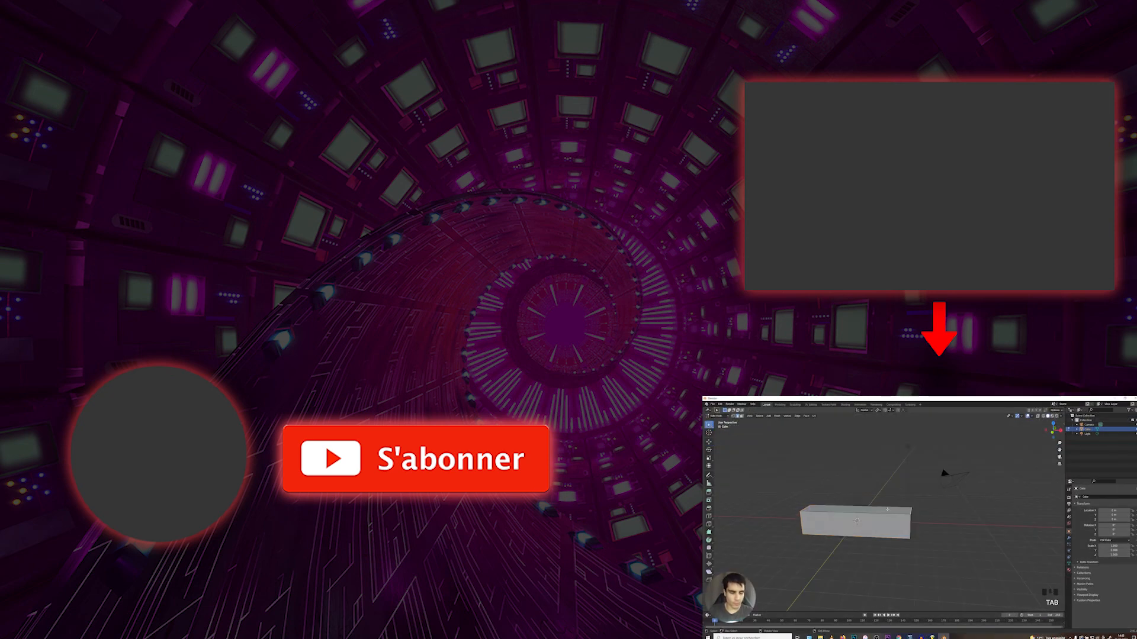